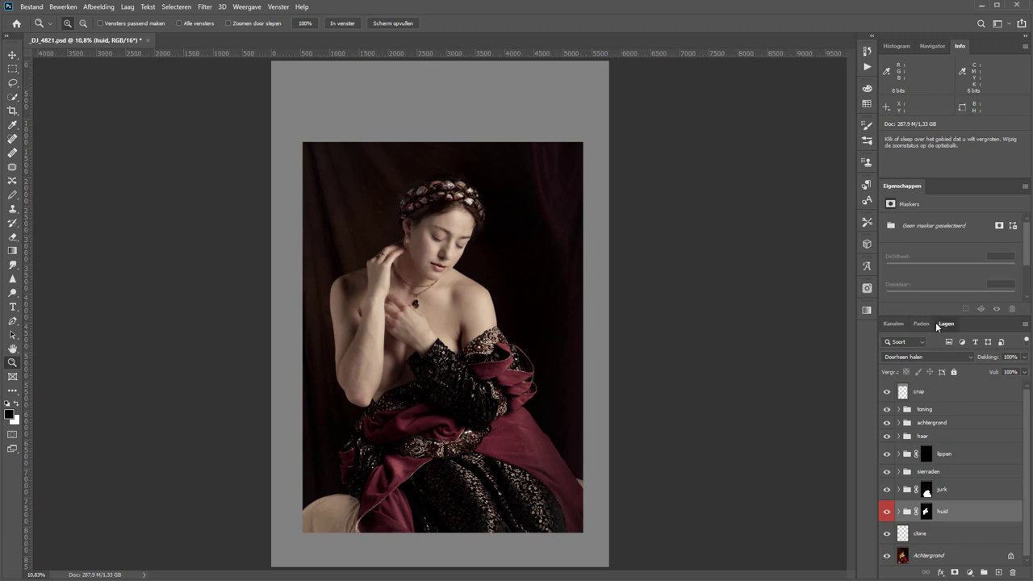
Undock the Lagen (Layers) panel so it floats on its own left of the dock
mouse_move(948, 325)
mouse_down()
mouse_move(838, 335)
mouse_move(857, 324)
mouse_up()
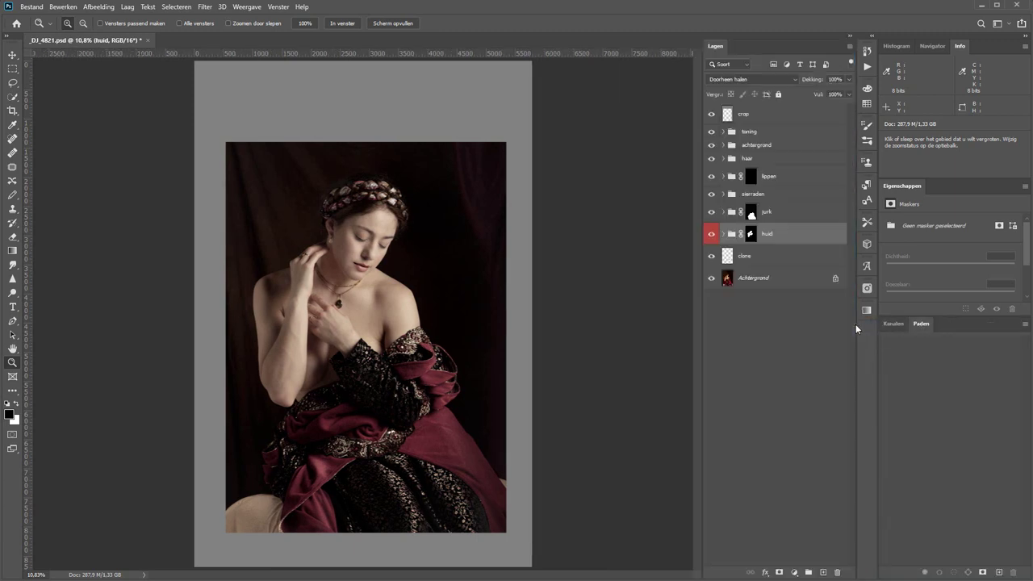
Switch the Layers panel to Grote miniaturen (large thumbnails) and drag it wider
right_click(778, 328)
click(798, 356)
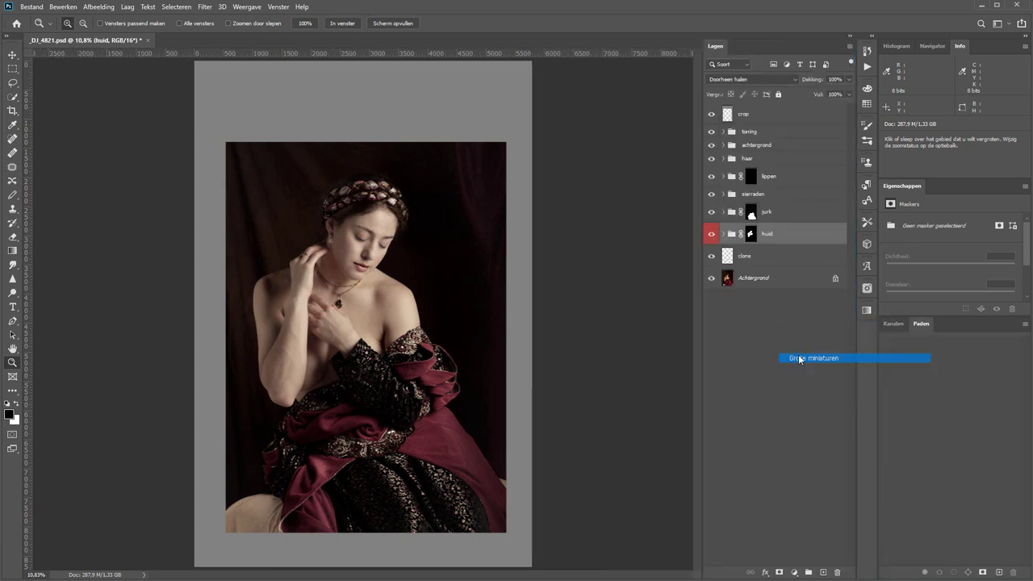
drag(698, 390, 518, 401)
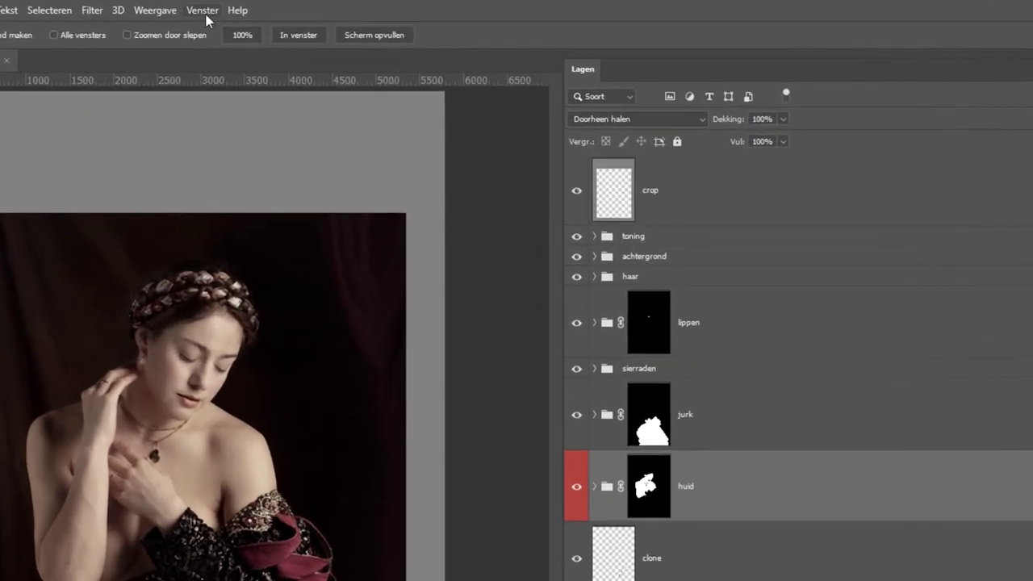
click(203, 11)
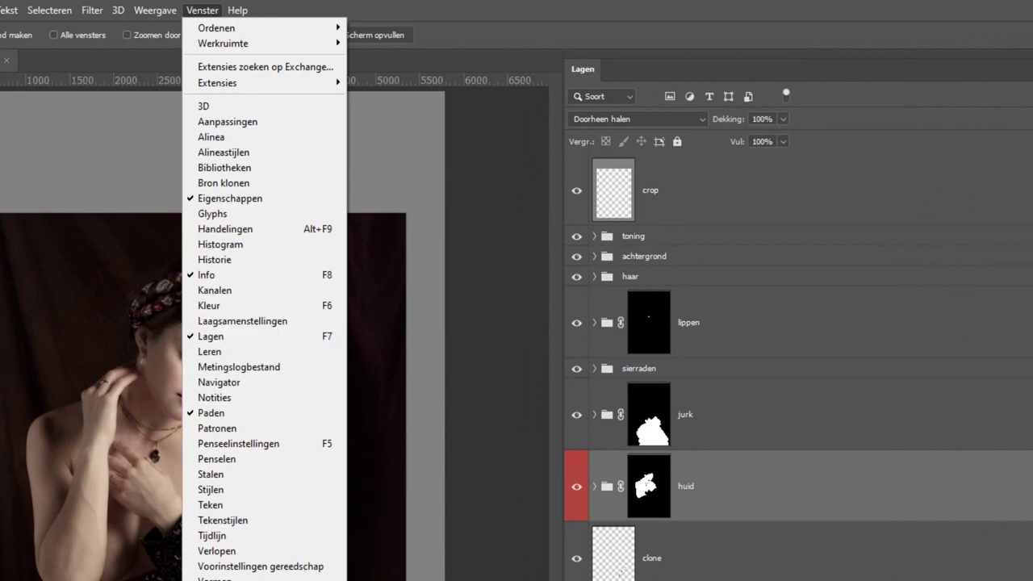
key(Escape)
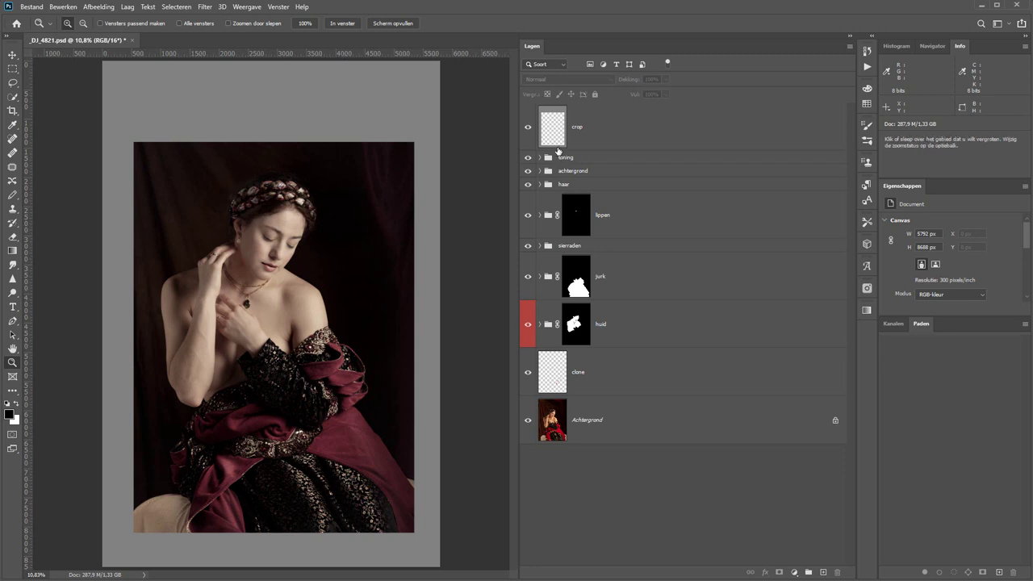
click(527, 127)
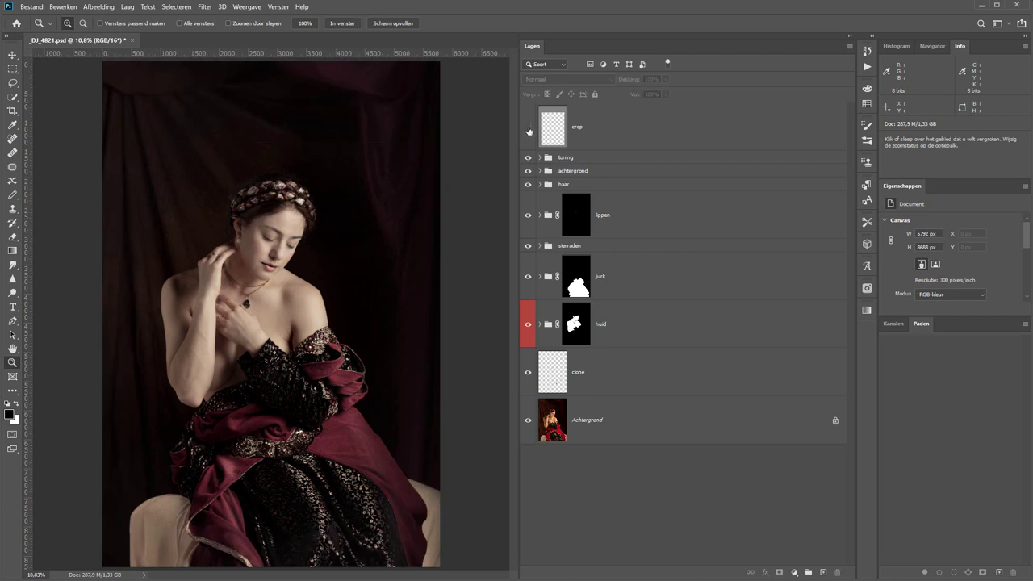
click(528, 128)
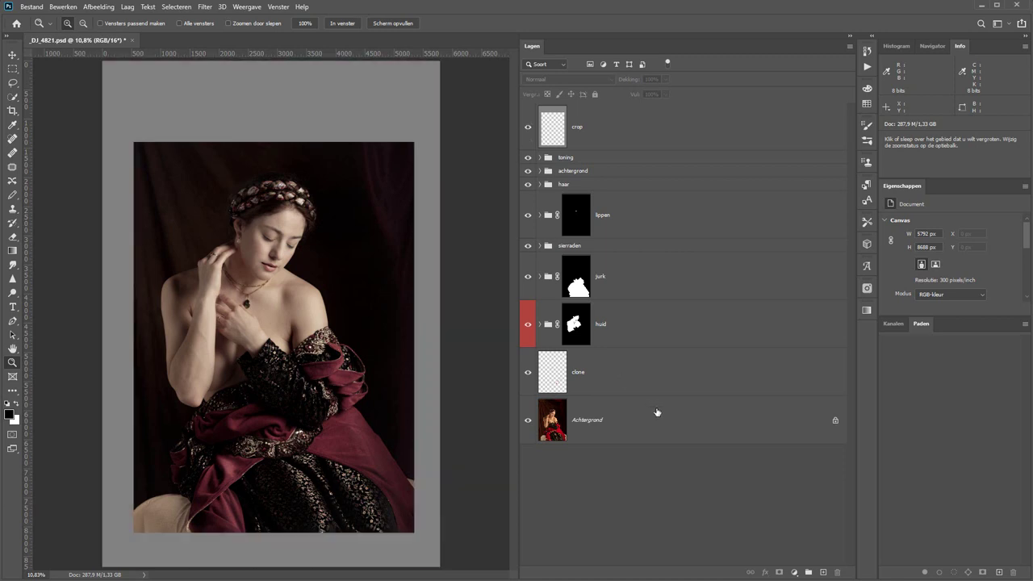
click(631, 381)
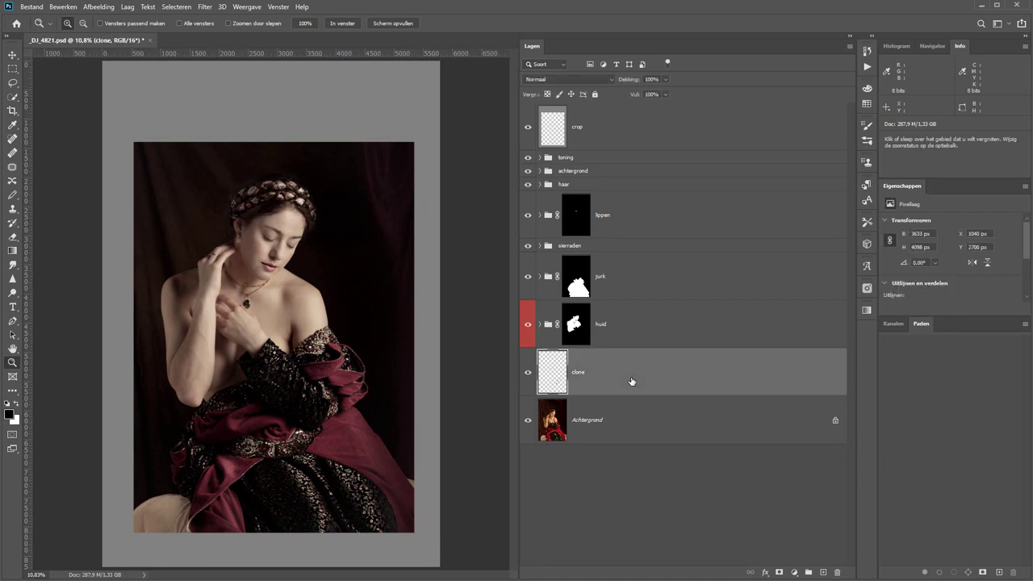
click(528, 373)
click(529, 374)
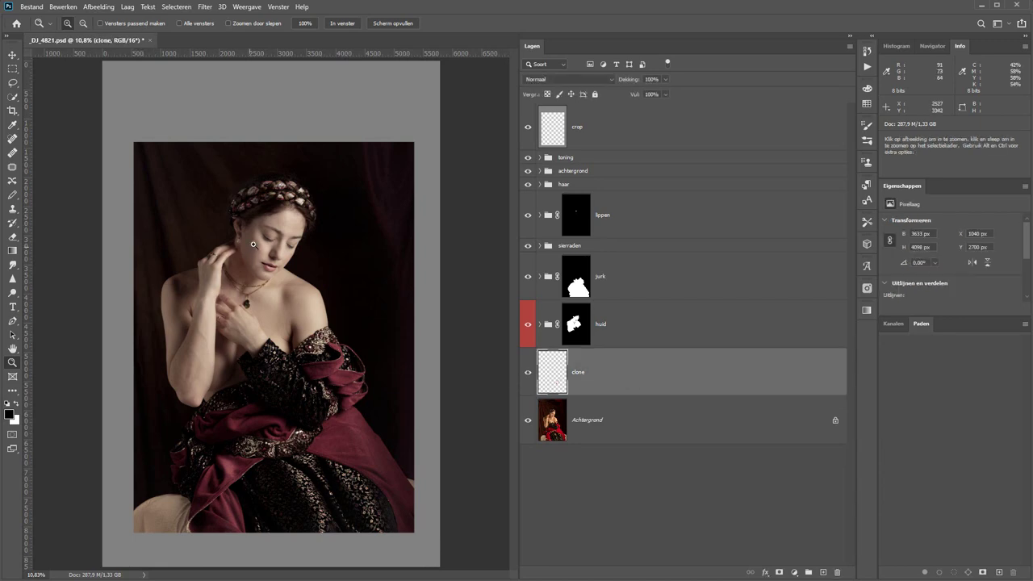
drag(203, 194, 331, 278)
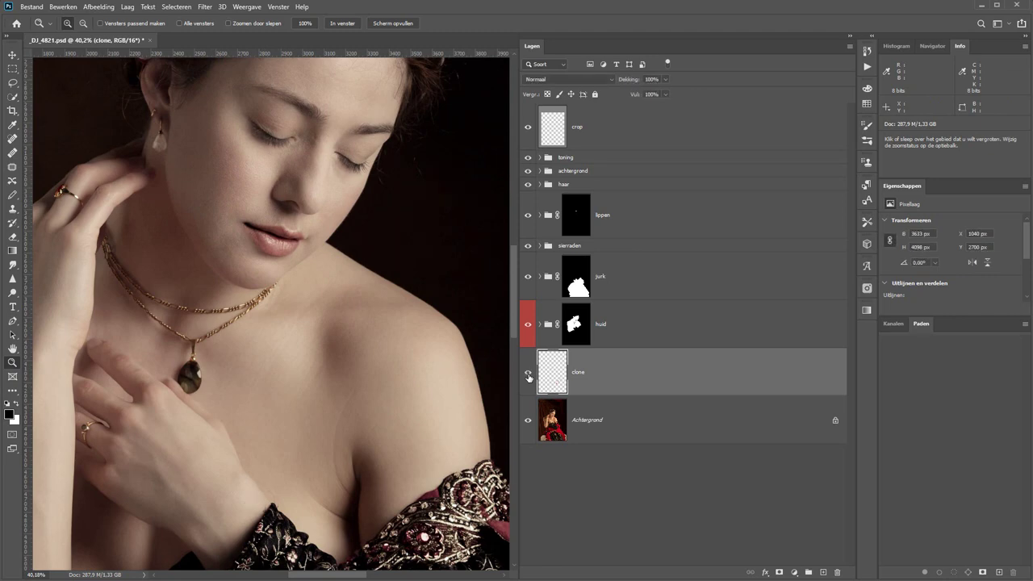
click(342, 22)
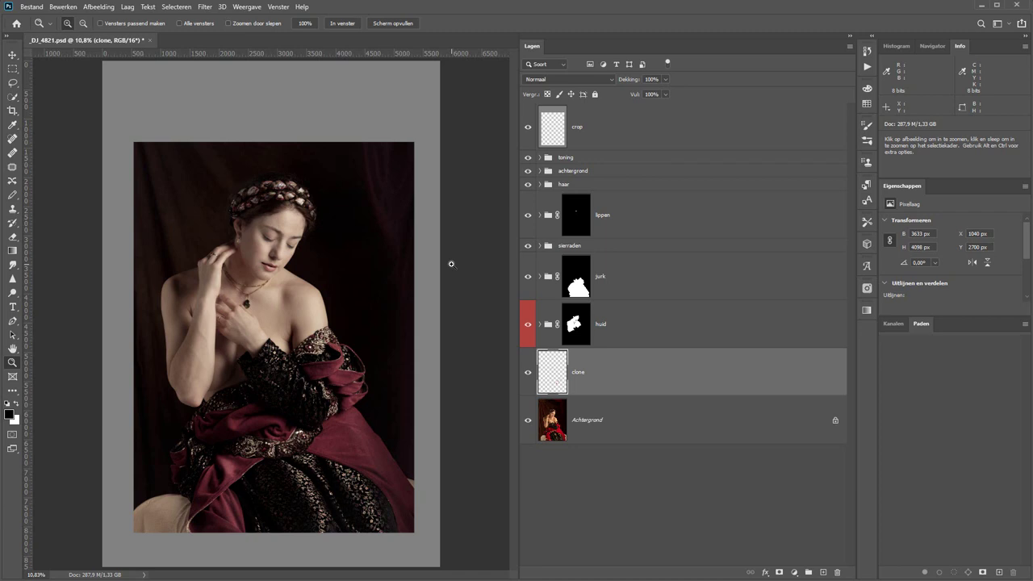
click(540, 325)
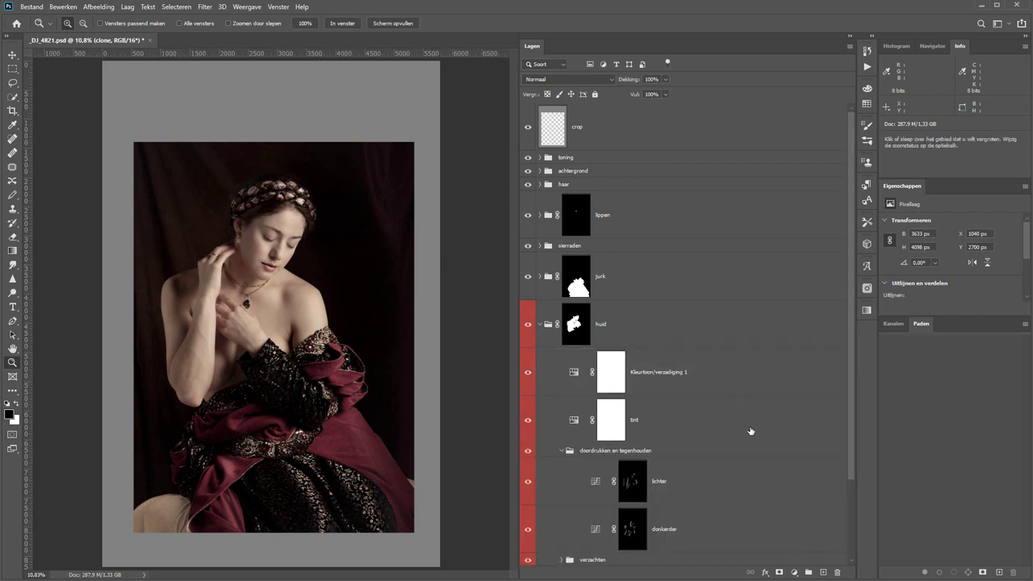
scroll(562, 453, down, 2)
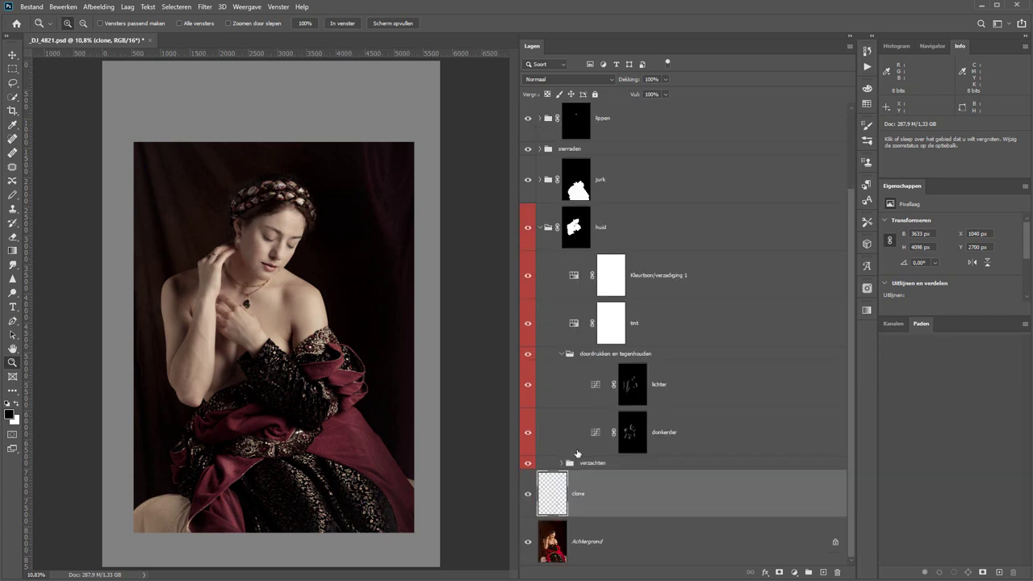
click(561, 461)
scroll(565, 463, down, 2)
scroll(564, 464, up, 5)
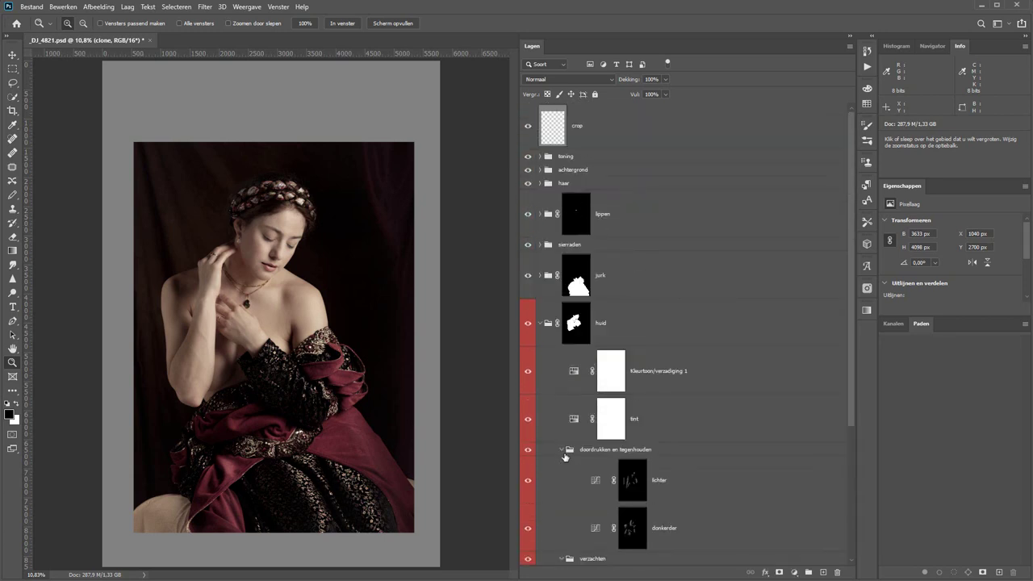
click(561, 450)
click(561, 462)
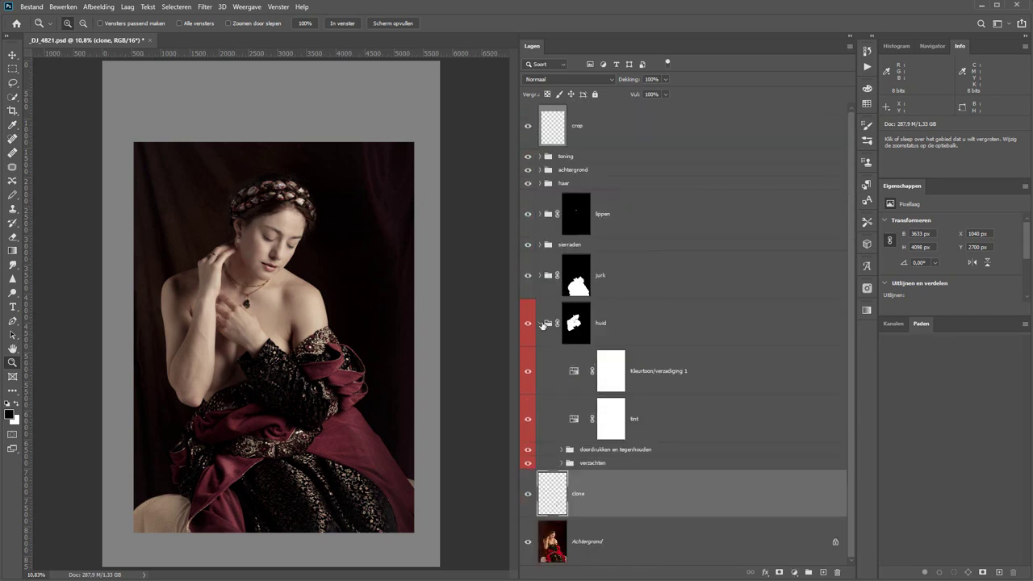
click(541, 324)
click(583, 330)
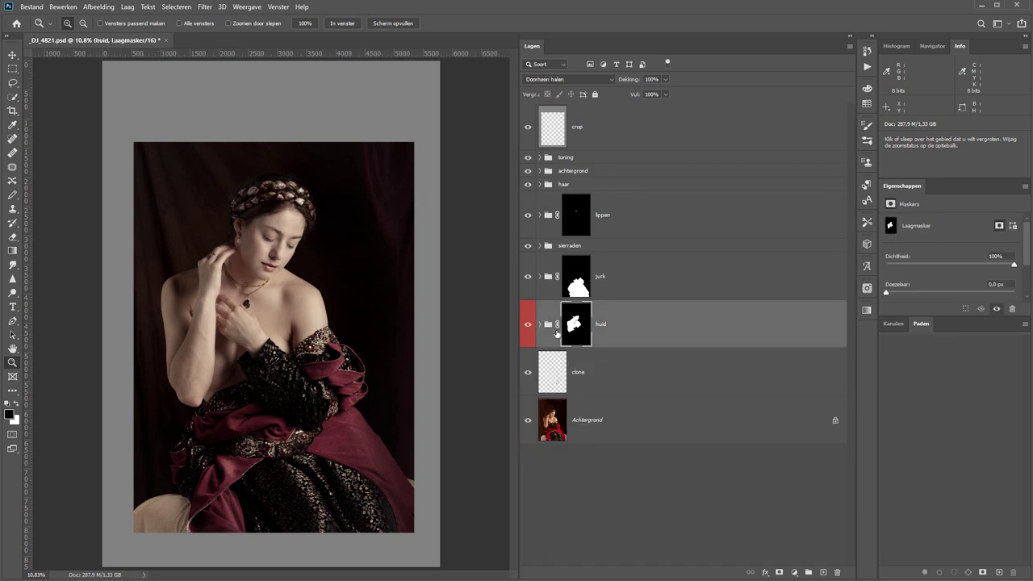
click(527, 328)
click(610, 495)
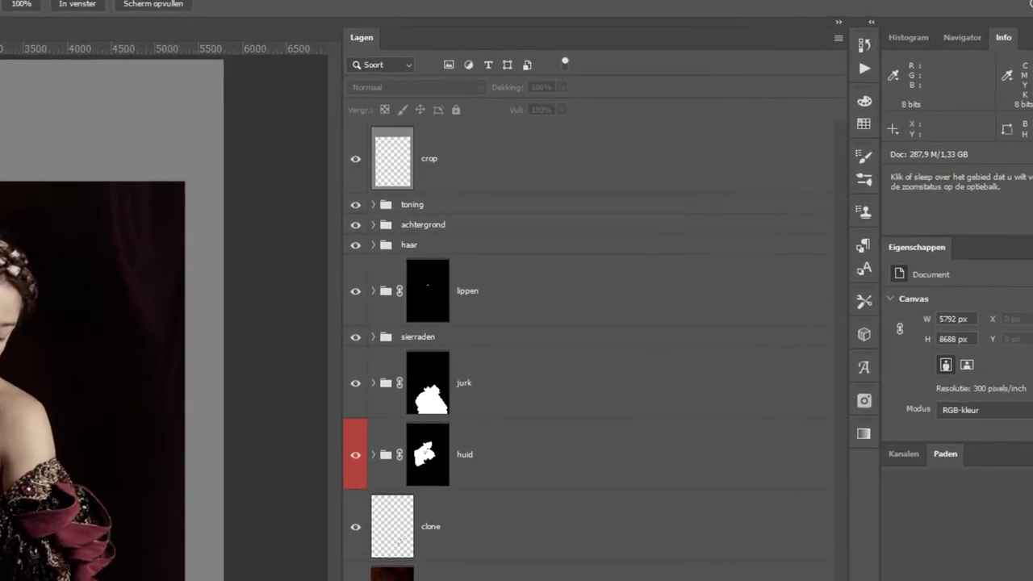
Select the clone layer and filter the Layers panel to pixel layers only
click(452, 546)
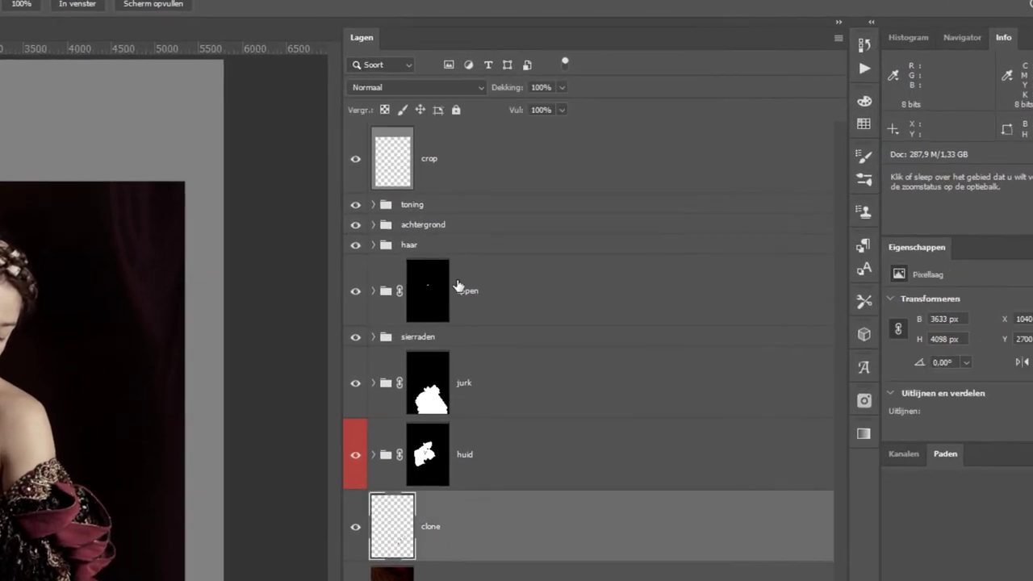
click(405, 94)
click(403, 92)
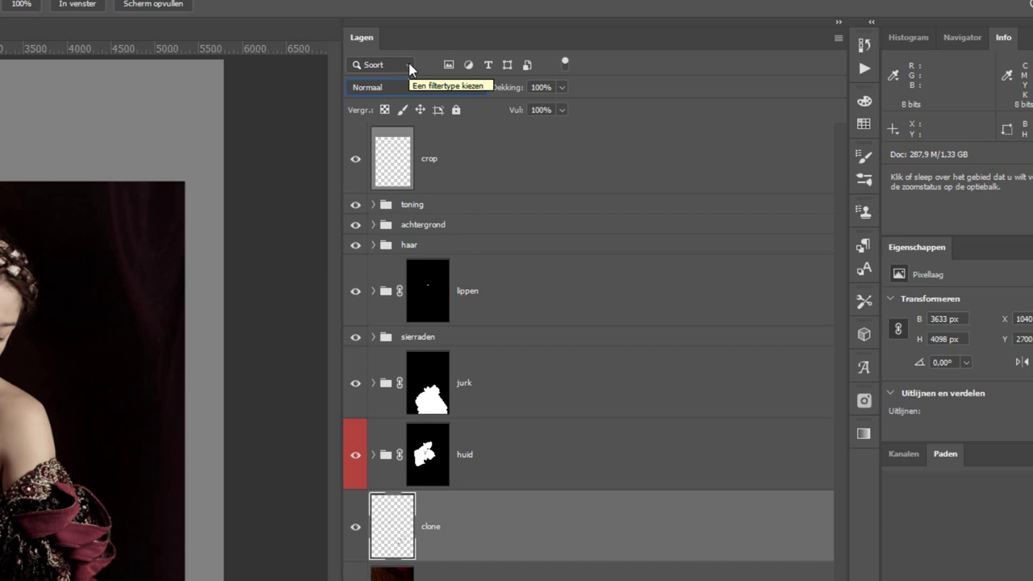
click(409, 68)
click(410, 67)
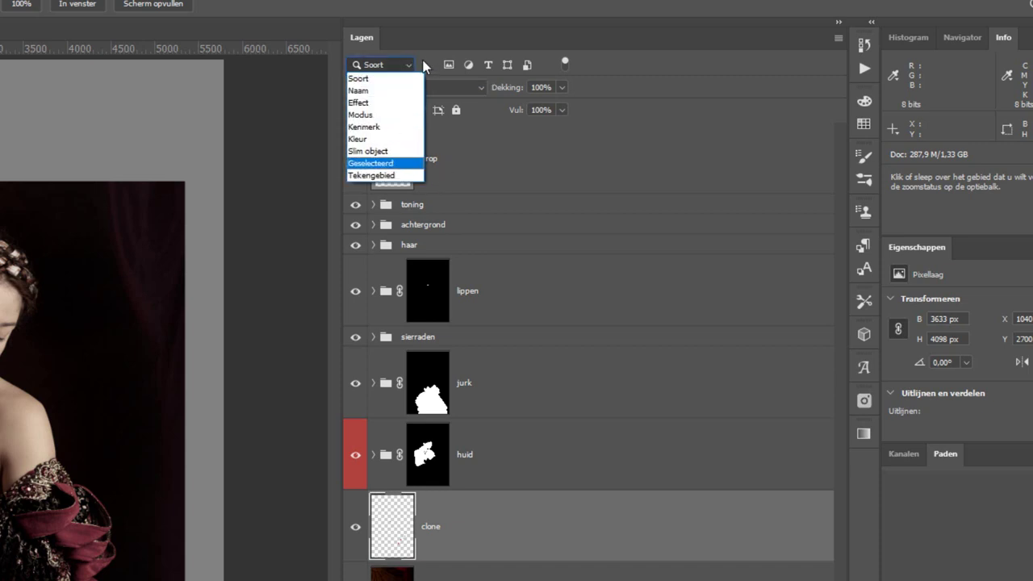
click(427, 67)
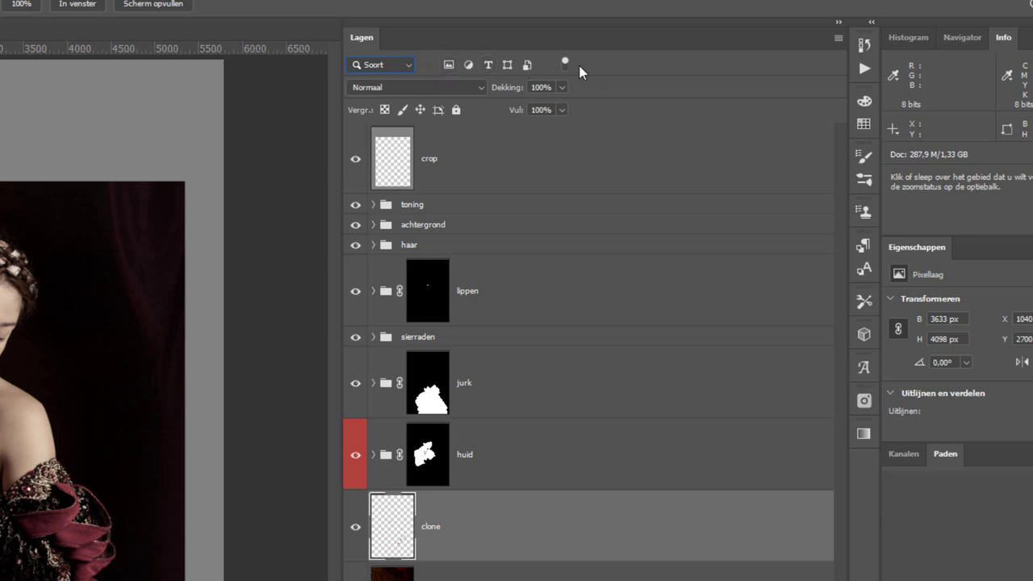
click(450, 67)
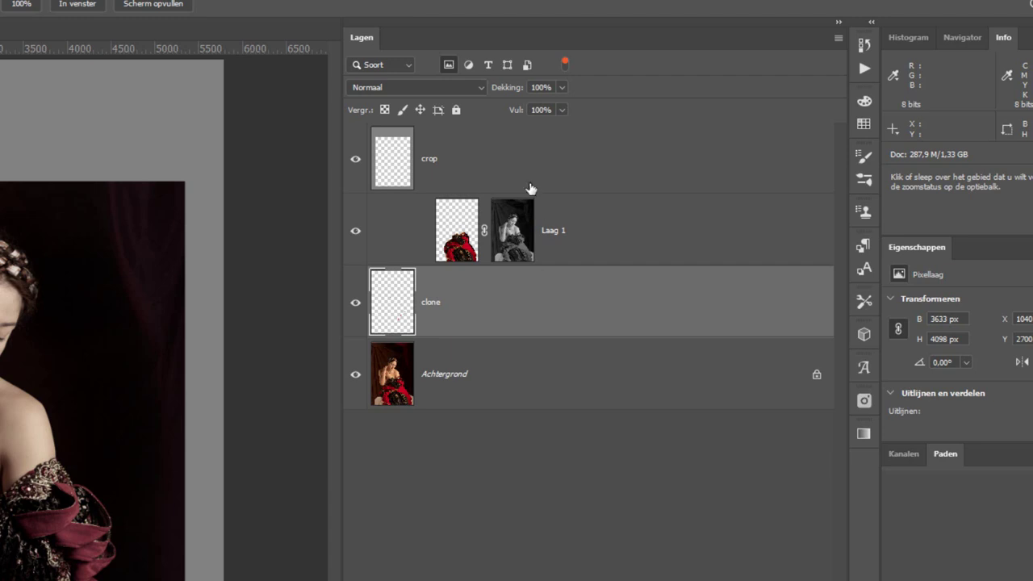
Change the pixel and adjustment kind filters and scroll through the resulting layer list
click(449, 64)
click(468, 65)
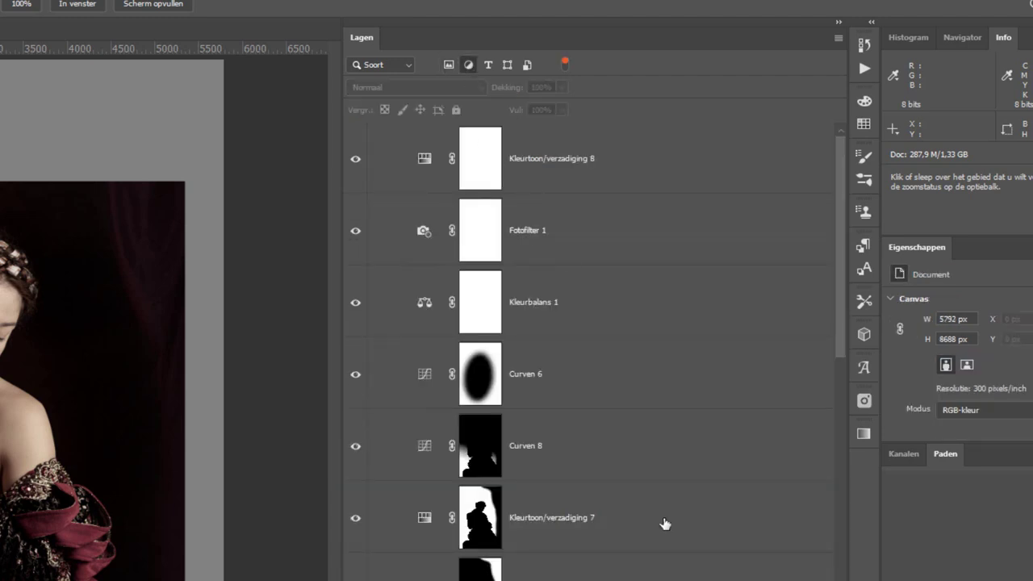
scroll(658, 549, down, 5)
scroll(654, 569, down, 5)
scroll(653, 569, down, 5)
scroll(593, 347, up, 5)
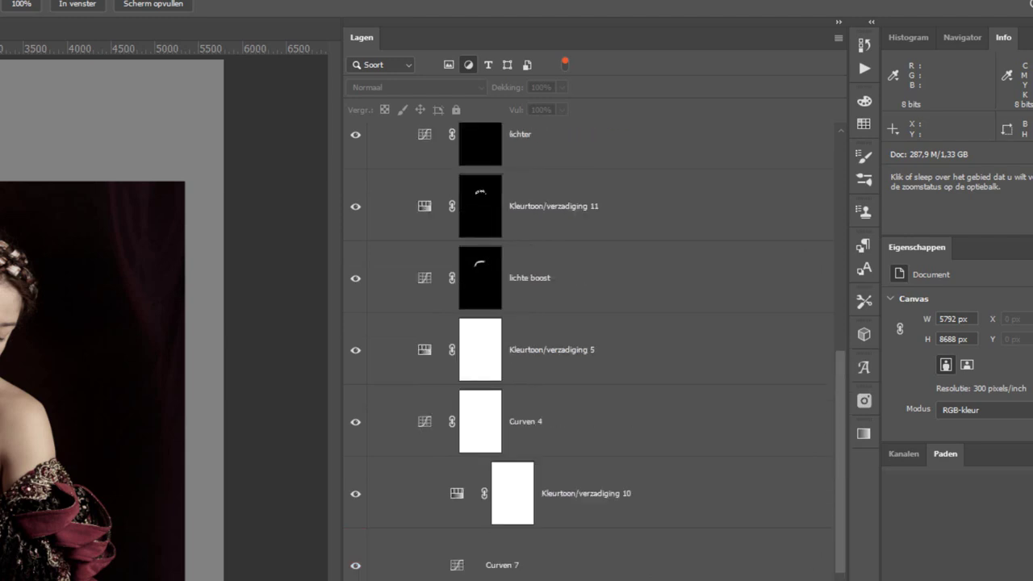
scroll(593, 347, up, 5)
scroll(593, 347, down, 5)
scroll(593, 347, down, 5)
scroll(588, 524, up, 5)
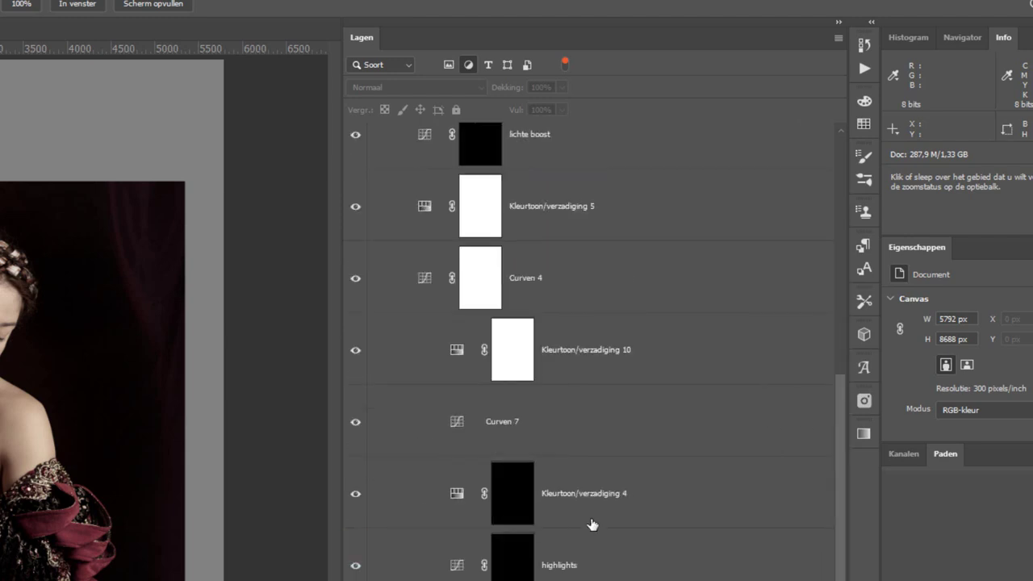
scroll(588, 524, up, 5)
Check for text and shape layers, then filter to smart object and adjustment layers
click(489, 66)
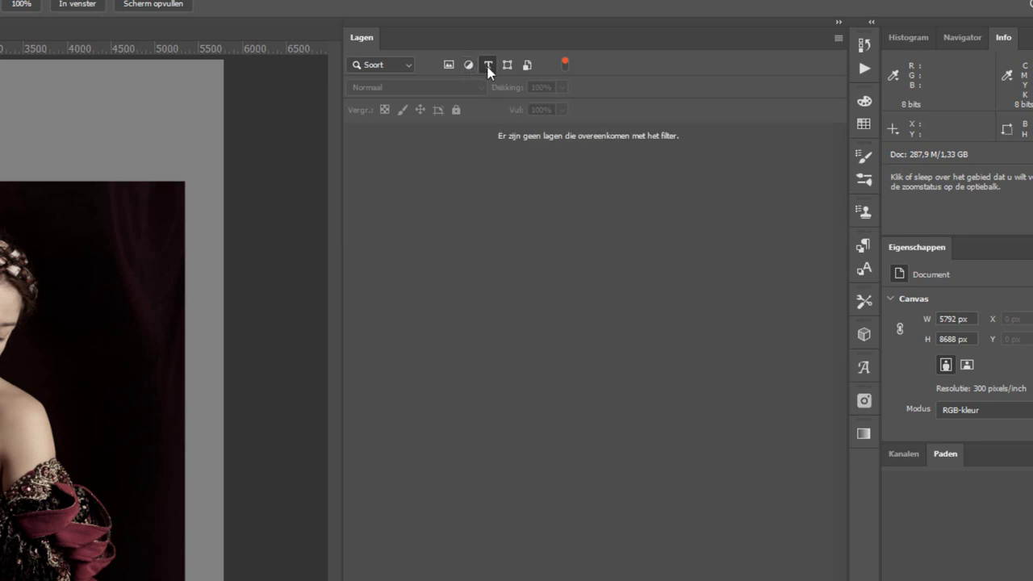
click(488, 65)
click(507, 64)
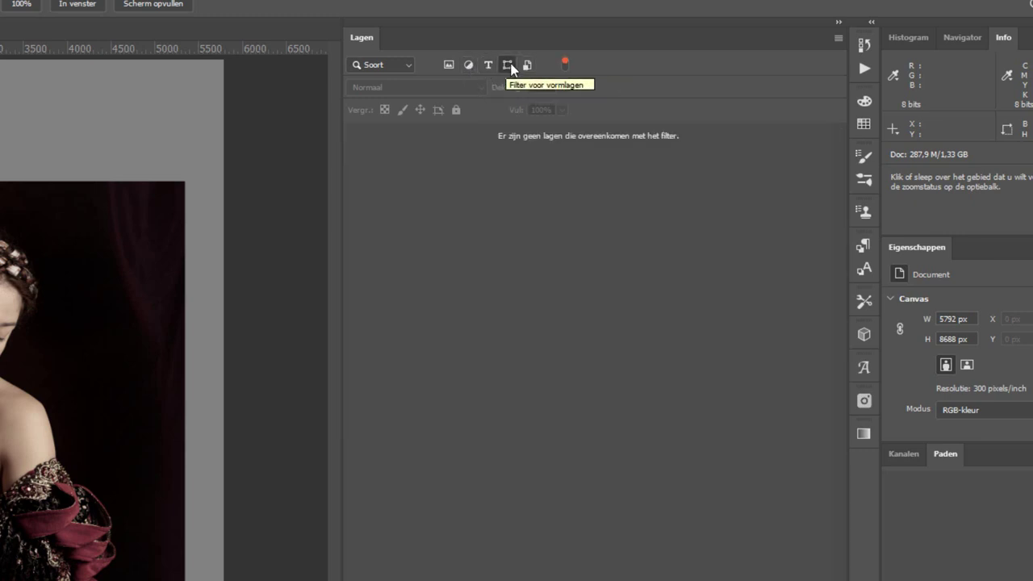
click(507, 65)
click(526, 66)
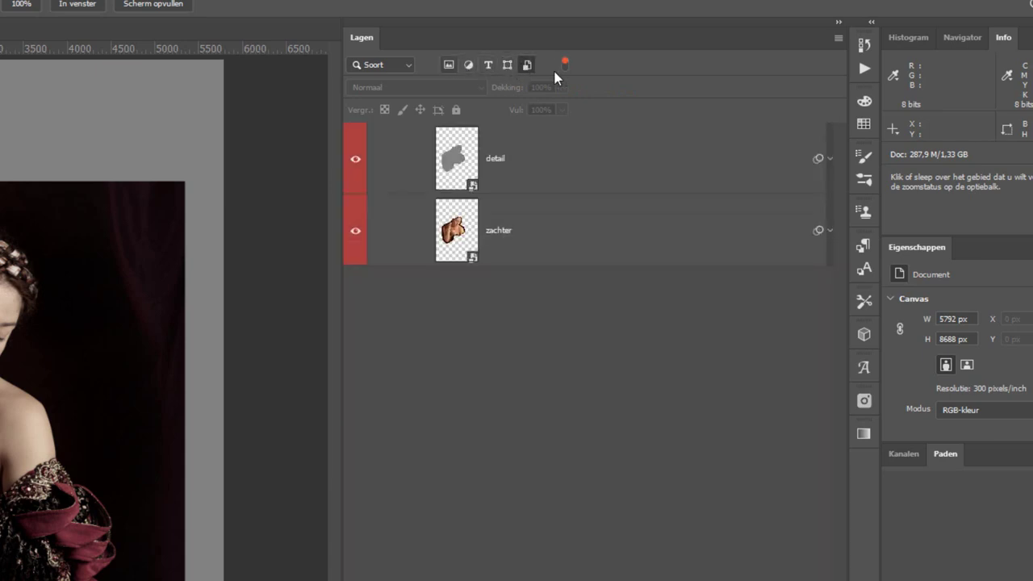
click(469, 68)
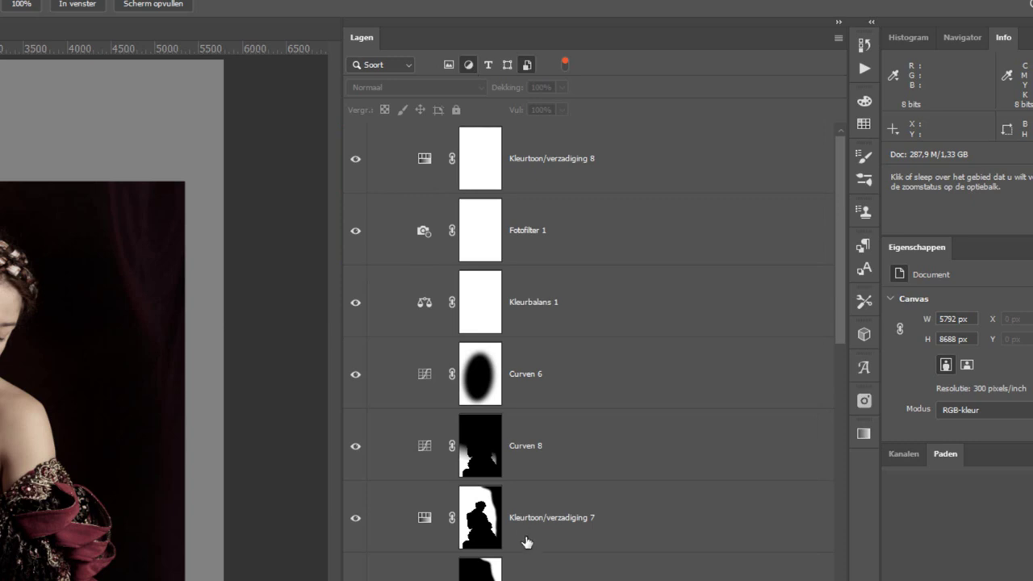
scroll(526, 544, down, 5)
scroll(529, 545, down, 4)
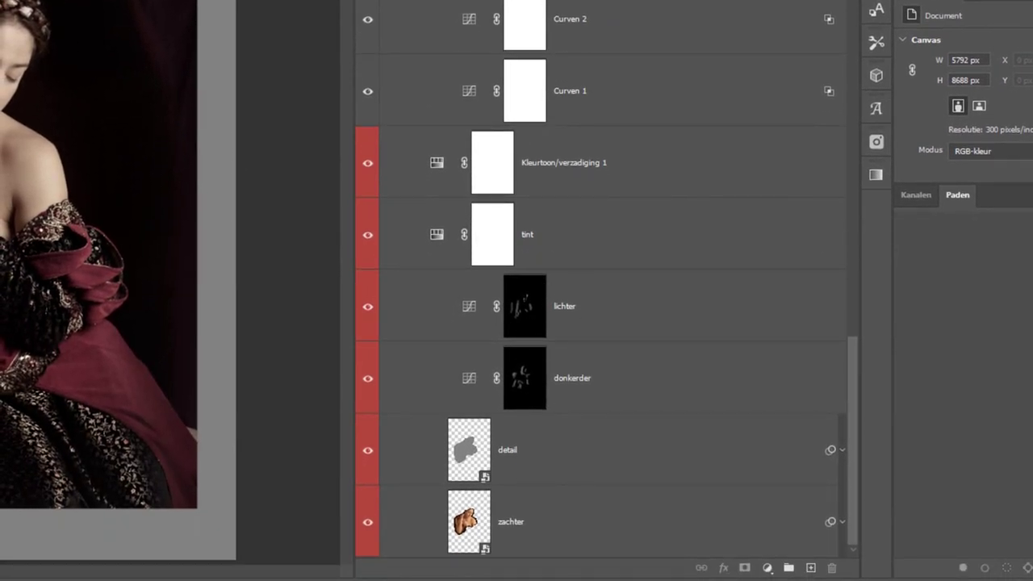
click(577, 96)
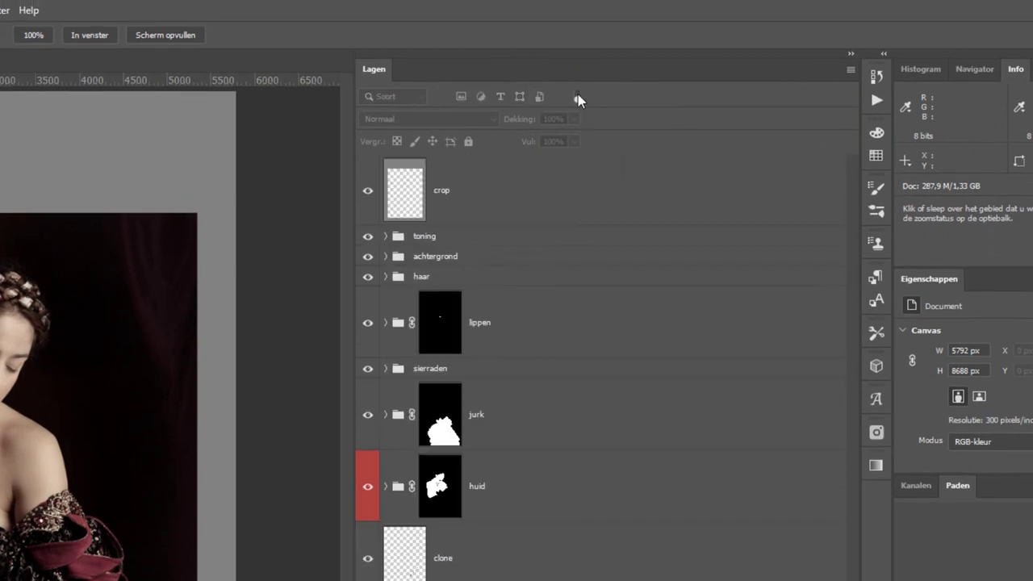
click(578, 95)
click(480, 97)
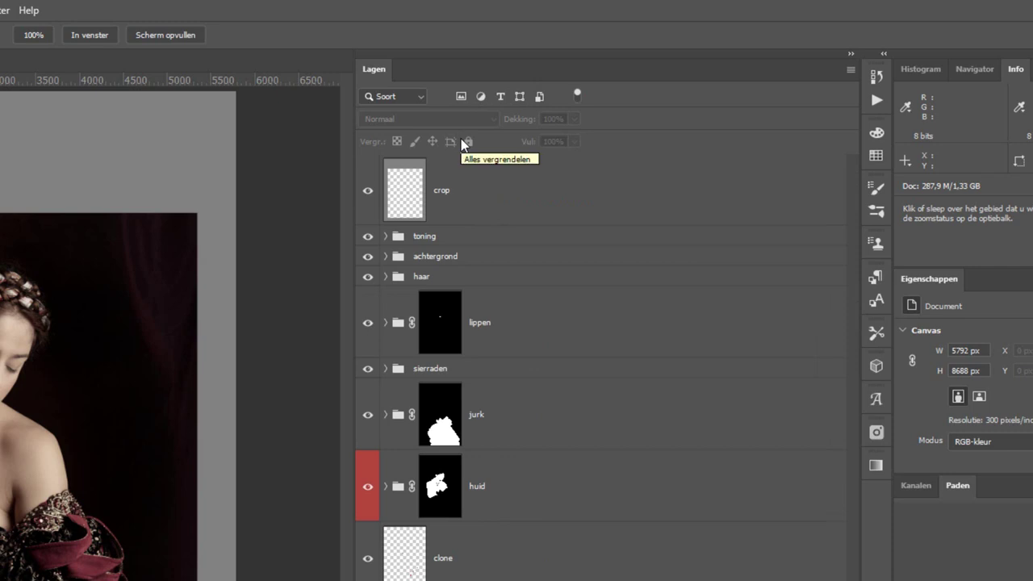
click(408, 96)
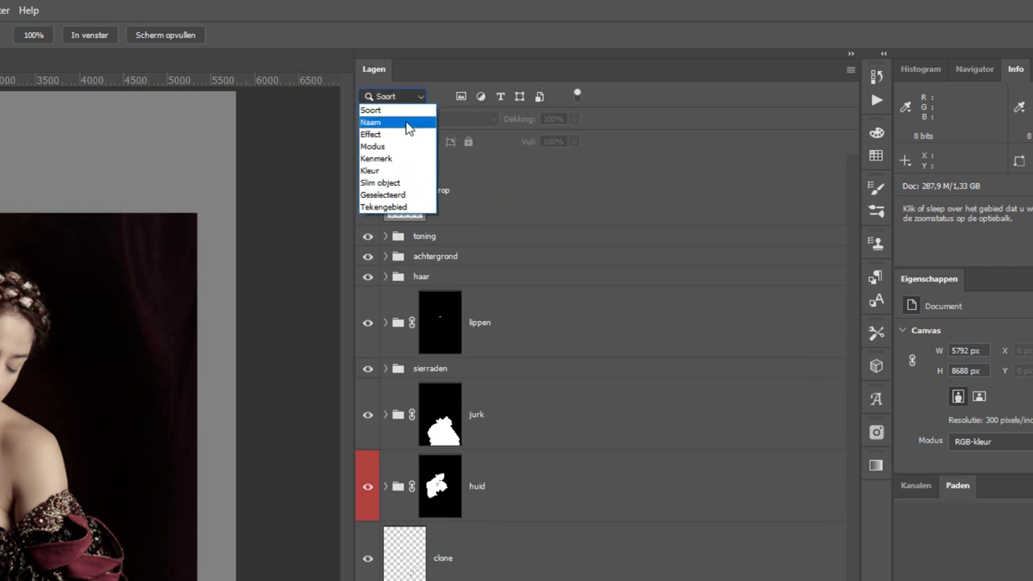
click(408, 123)
text(huid)
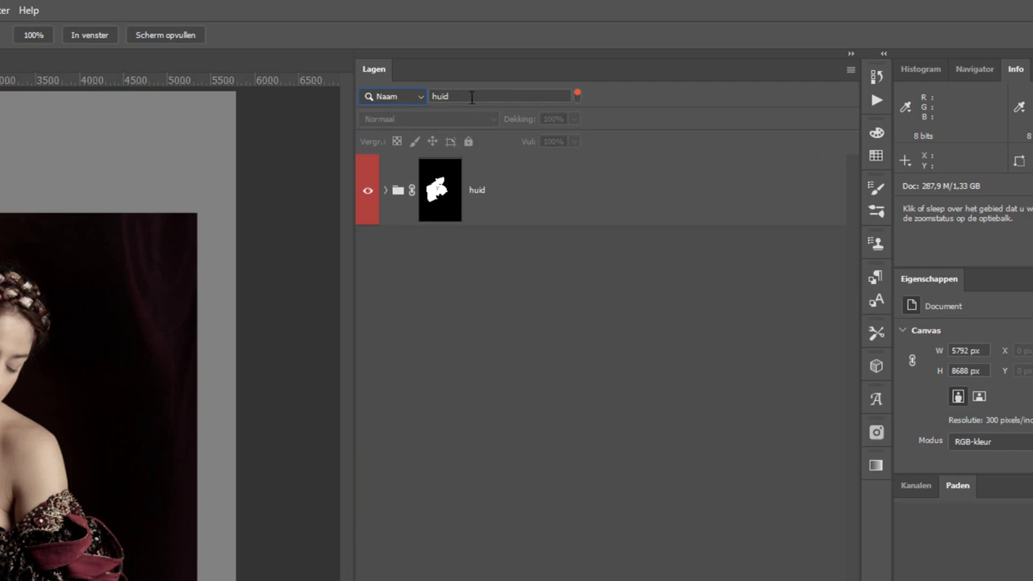
drag(470, 96, 355, 99)
text(lichter)
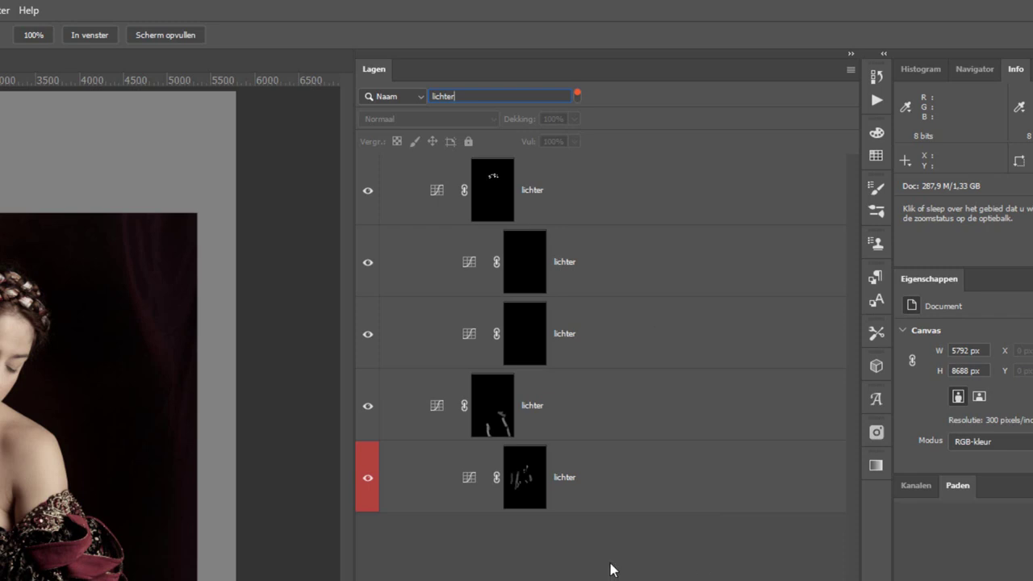
click(611, 482)
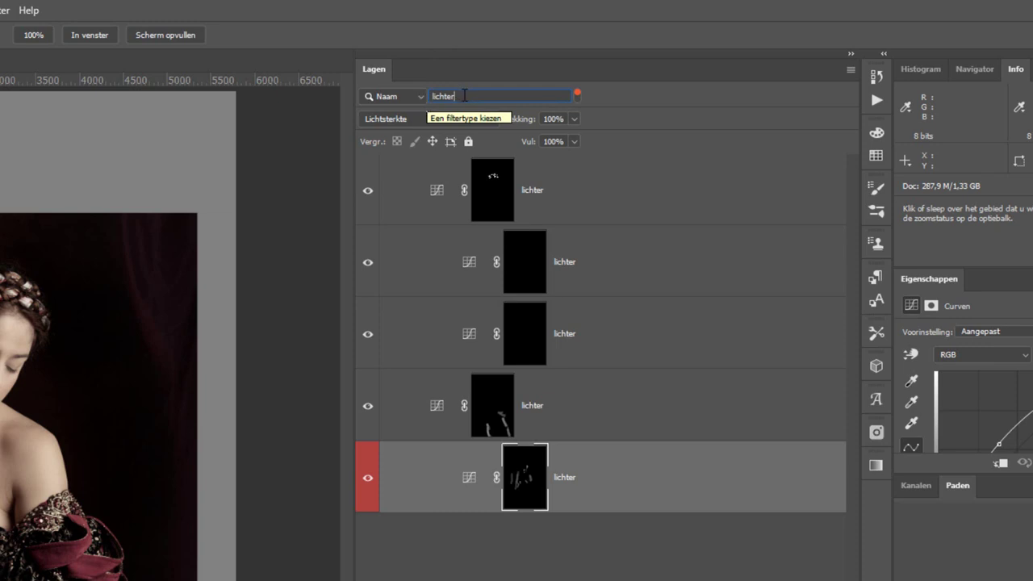
double_click(465, 96)
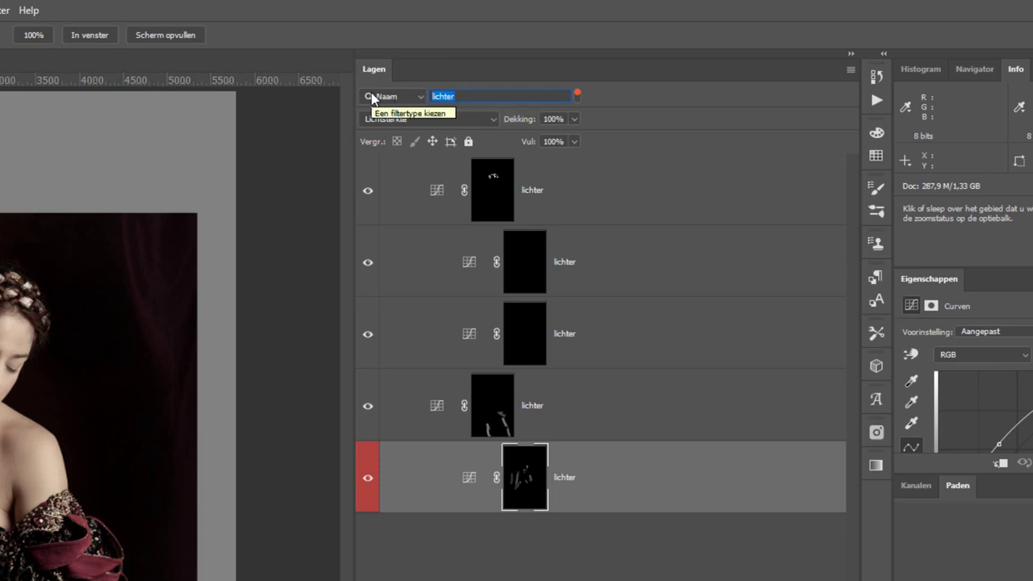
text(huid)
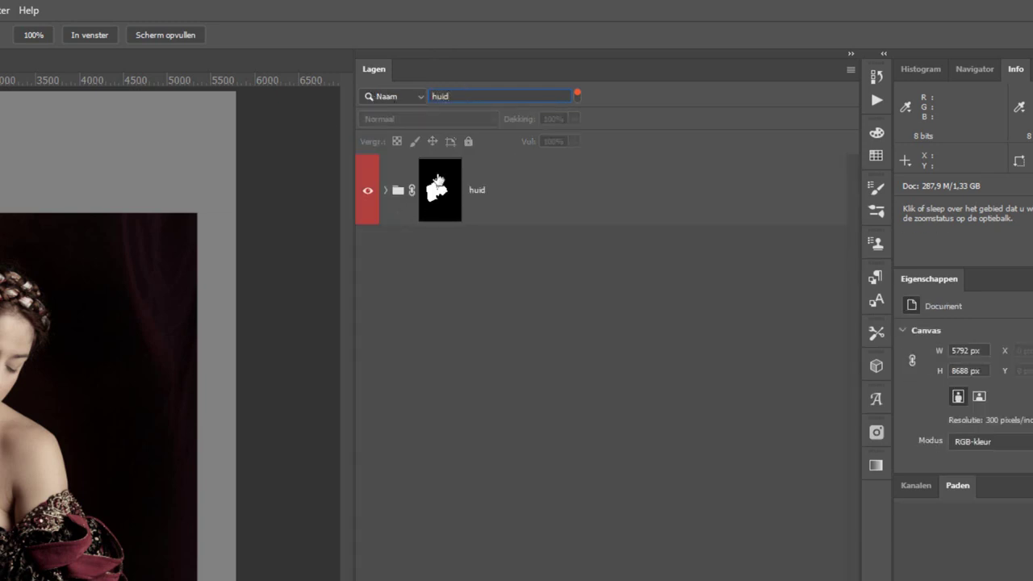
double_click(442, 96)
key(BackSpace)
click(391, 96)
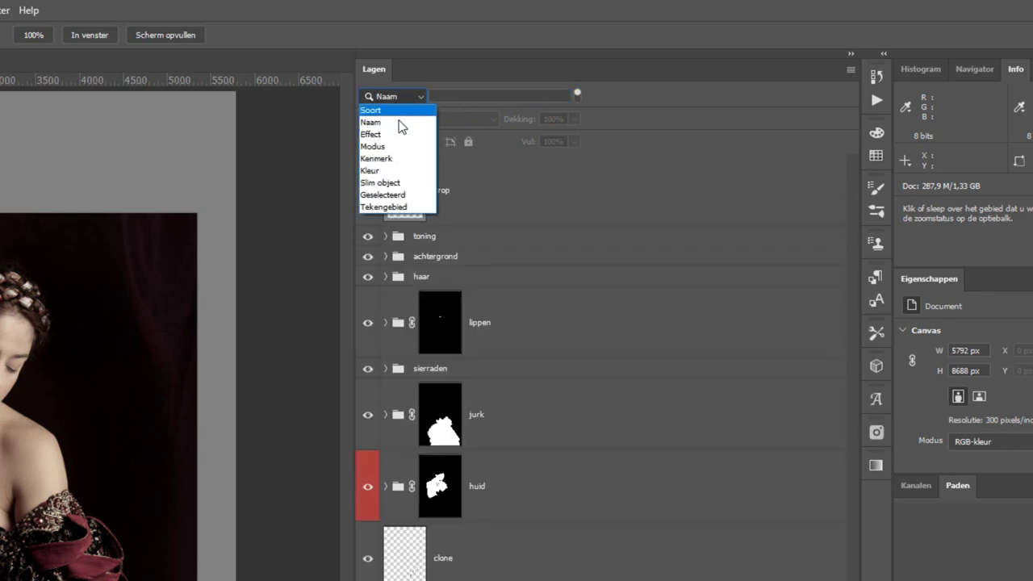
click(404, 129)
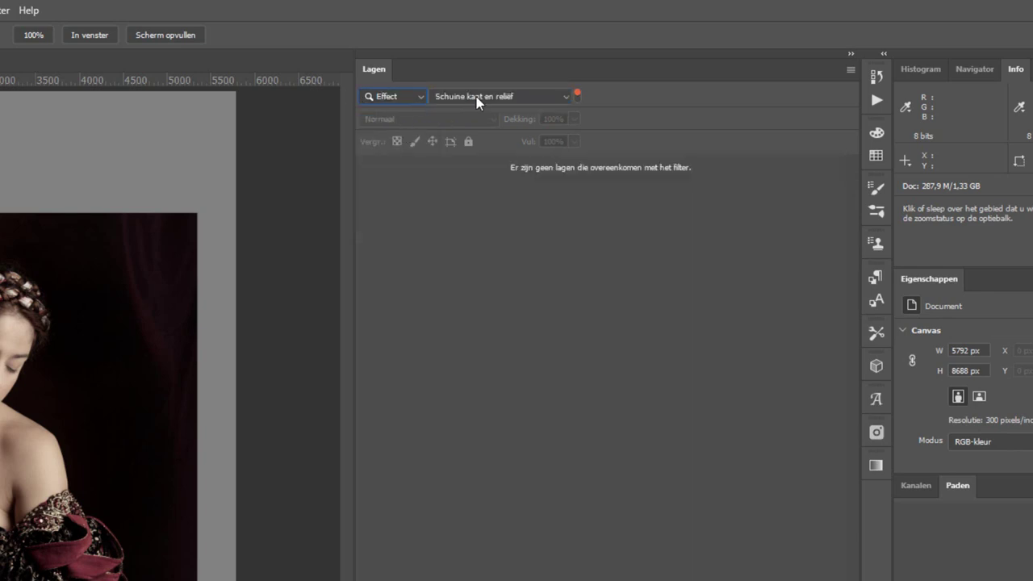
click(418, 98)
click(388, 105)
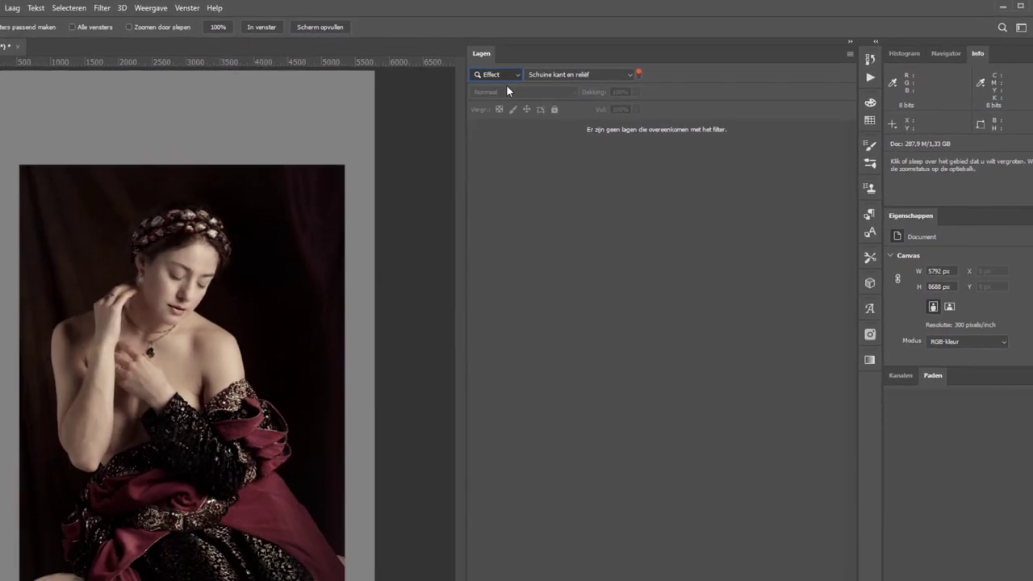
click(622, 133)
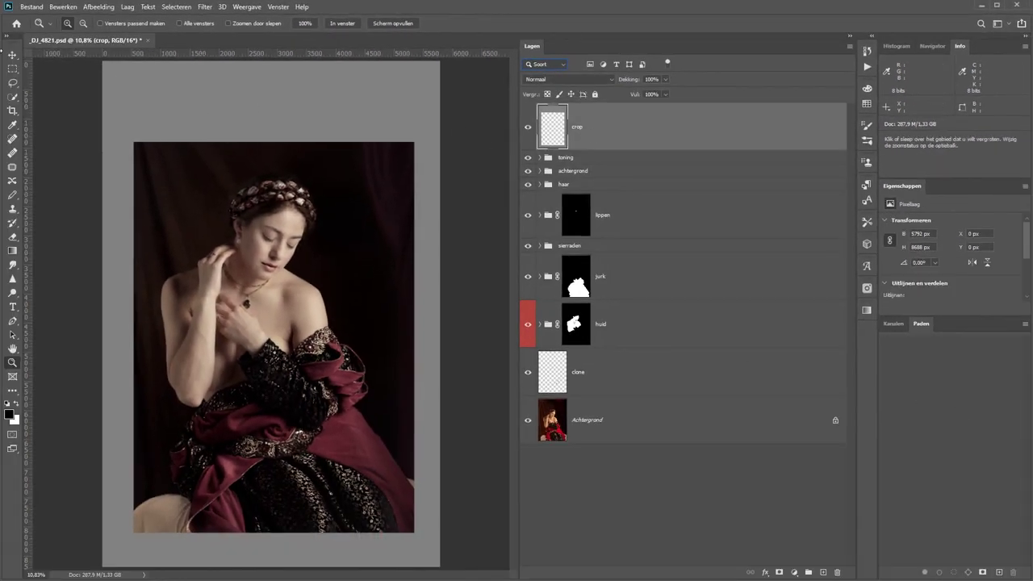
Add a 132,55 pt FotoJeroen.nl text layer above the portrait
key(t)
click(184, 100)
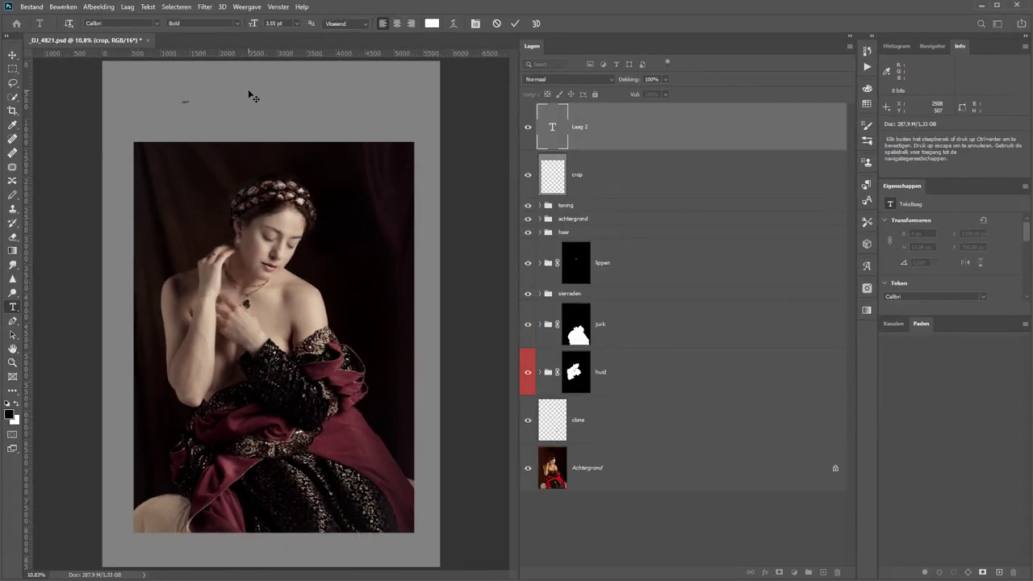
drag(253, 24, 321, 26)
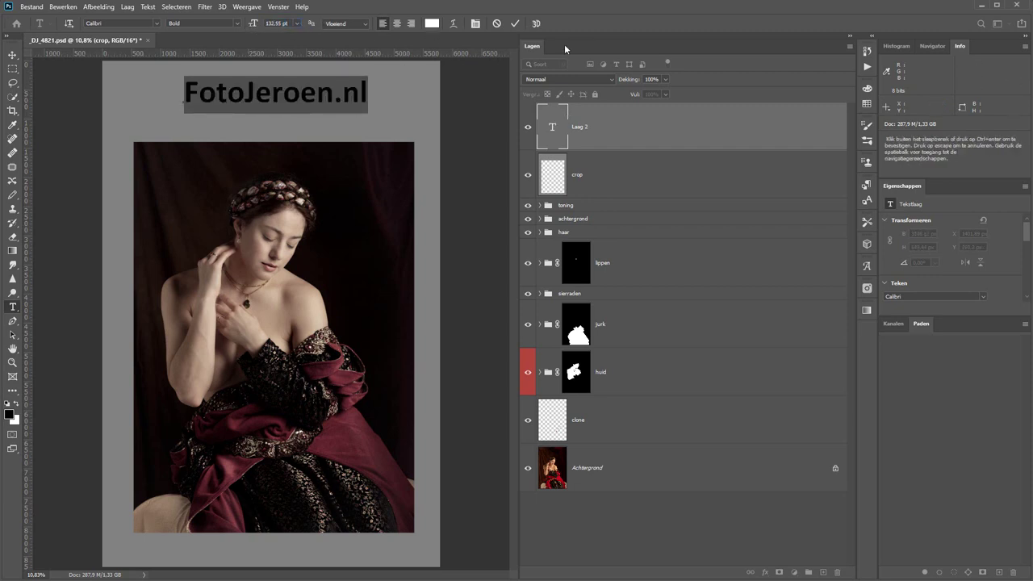
click(515, 24)
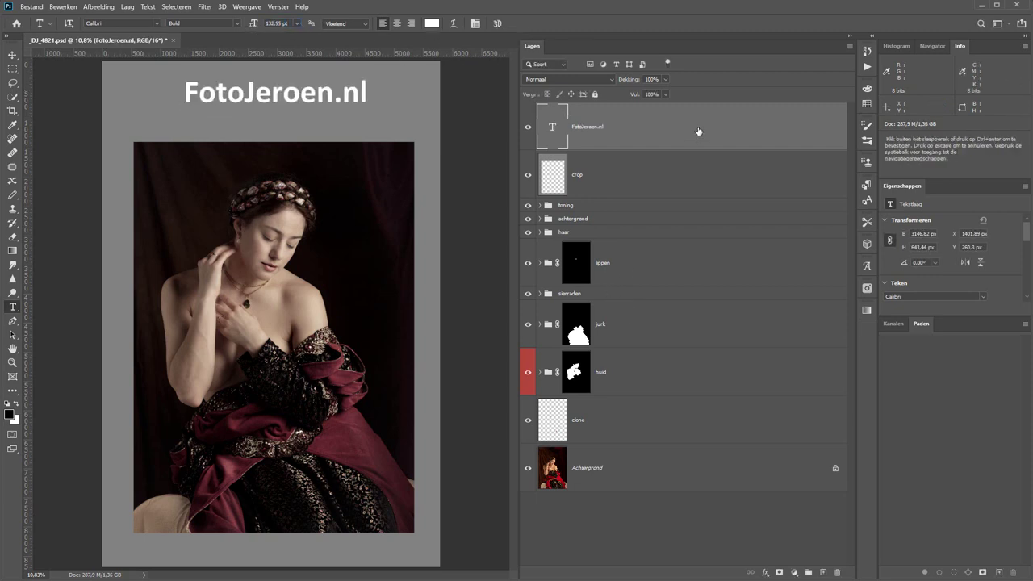
Give the FotoJeroen.nl text layer a Slagschaduw drop shadow
double_click(695, 129)
click(527, 302)
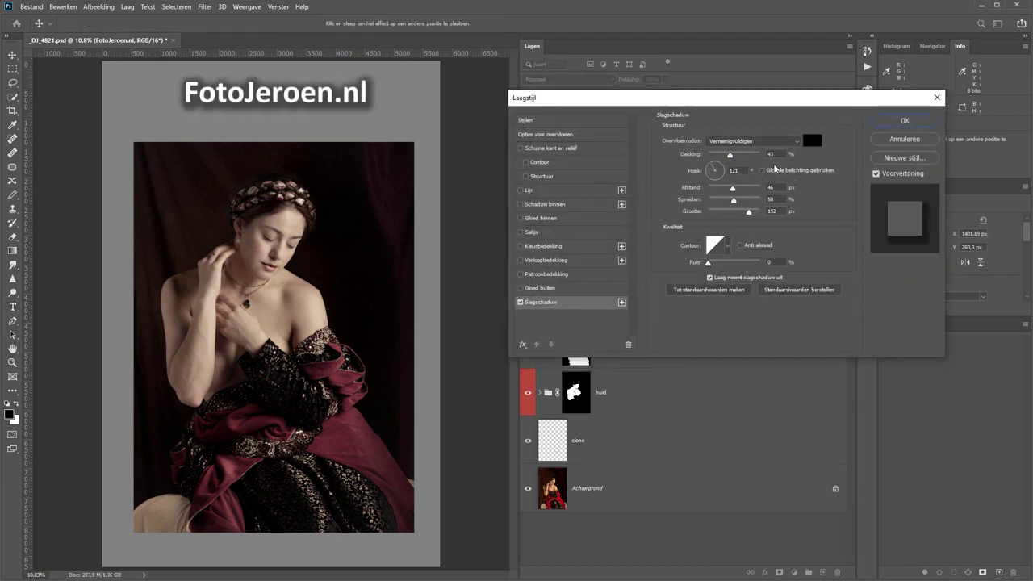
click(904, 120)
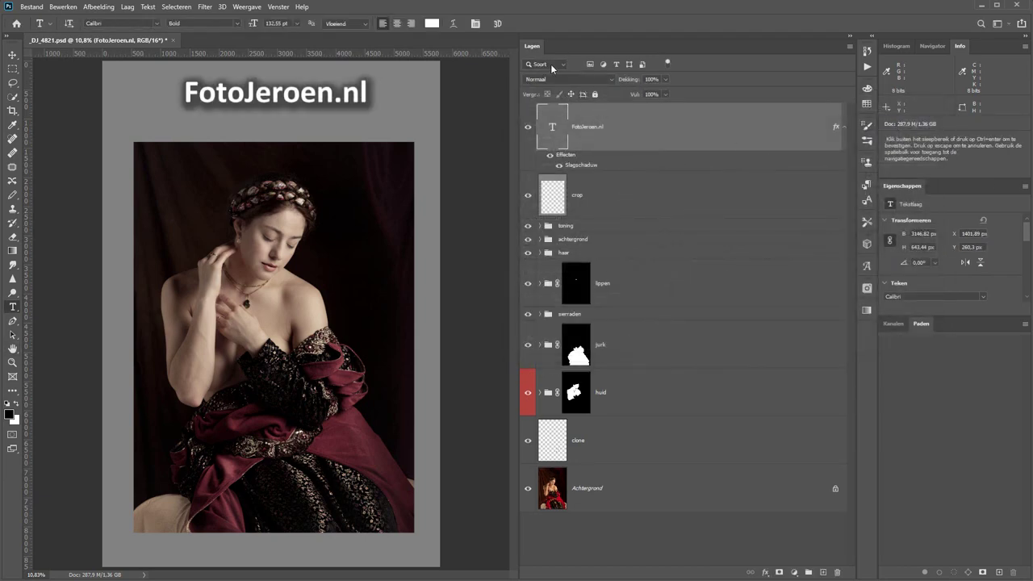
Filter the Layers panel by Effect, choosing Slagschaduw
click(553, 66)
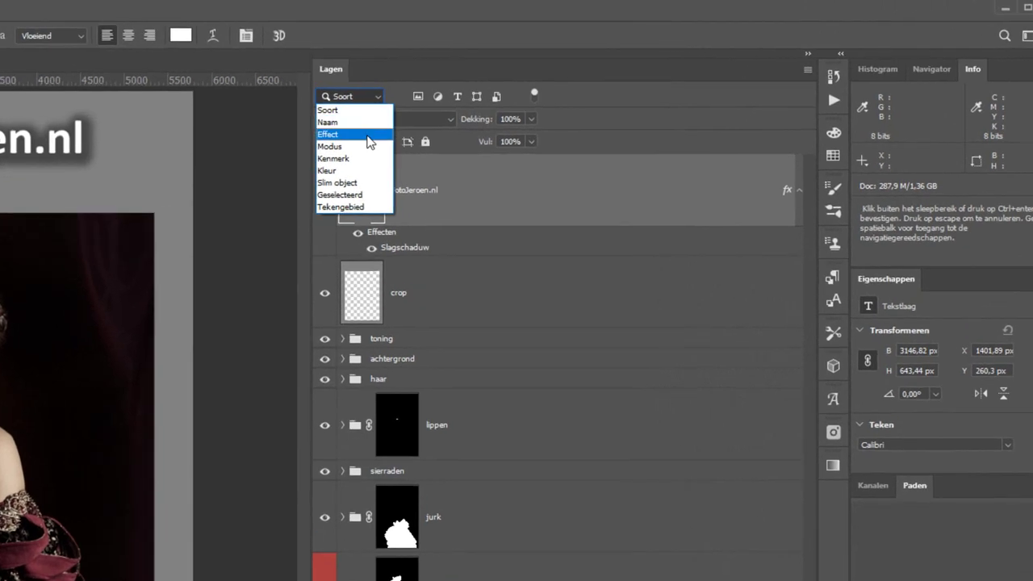
click(514, 81)
click(453, 99)
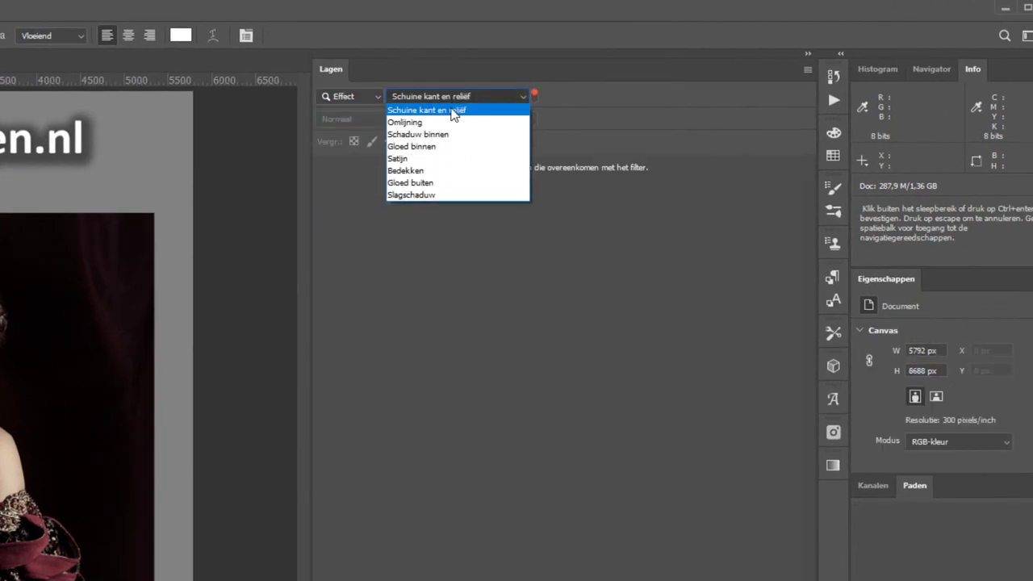
click(441, 195)
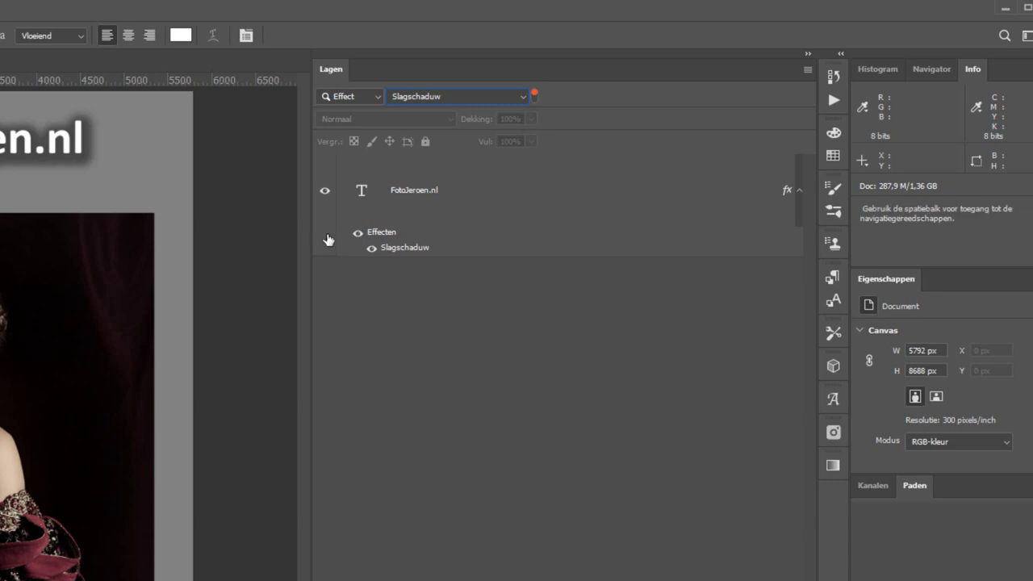
Review the FotoJeroen.nl drop shadow settings and keep them unchanged
click(478, 249)
double_click(478, 249)
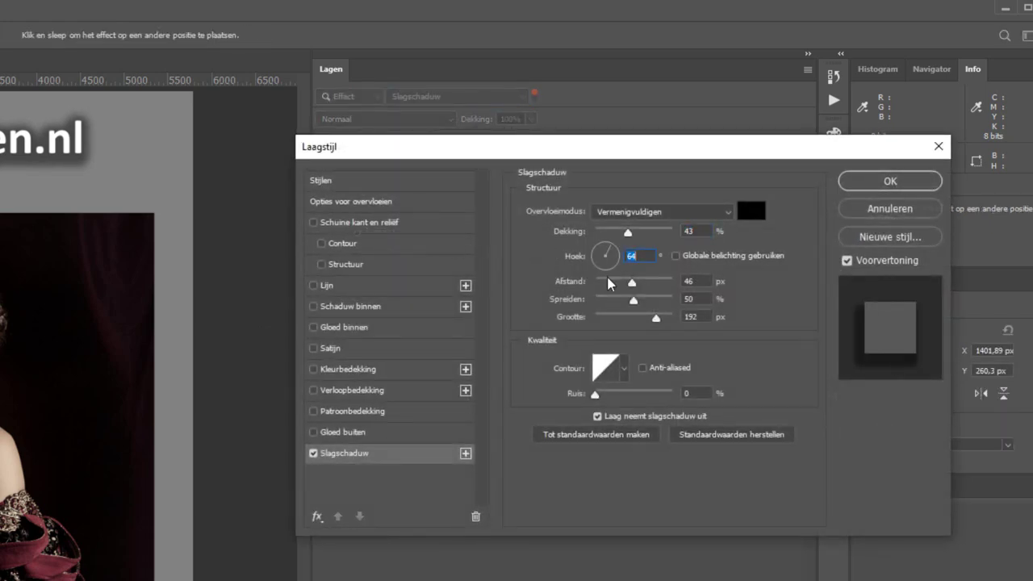
click(879, 182)
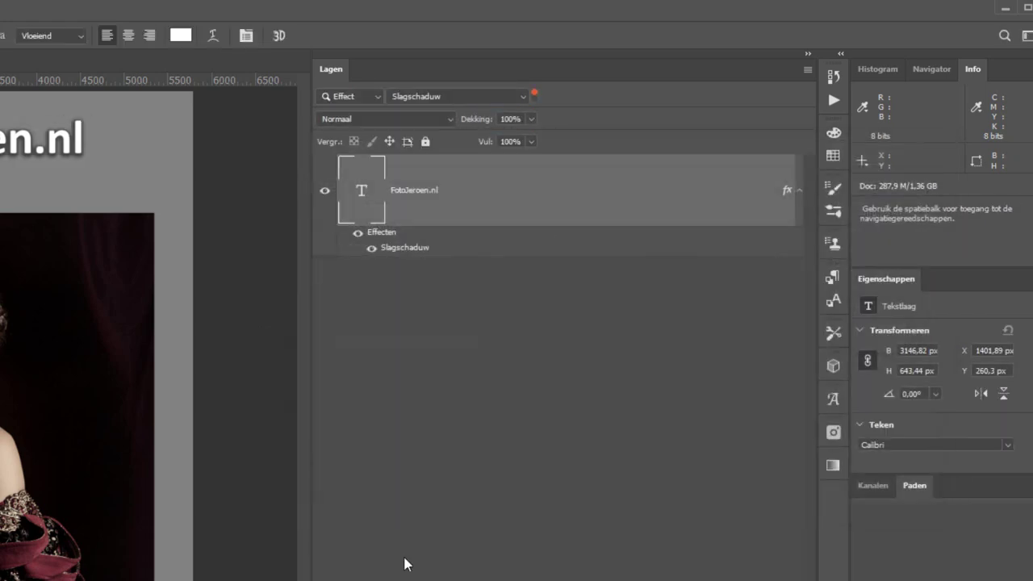
click(355, 97)
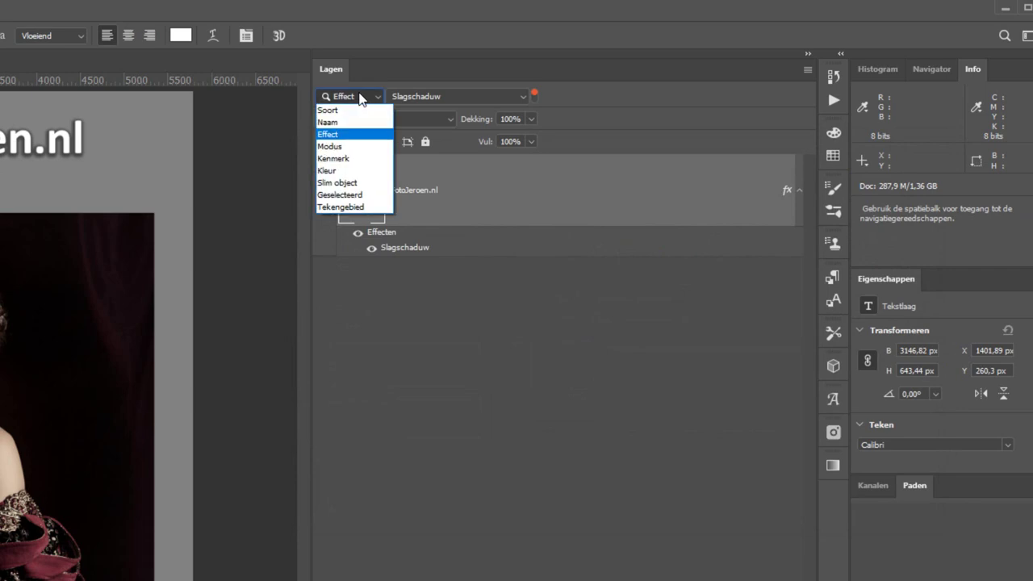
Switch the layer filter to Kleur and delete the FotoJeroen.nl text layer
click(373, 178)
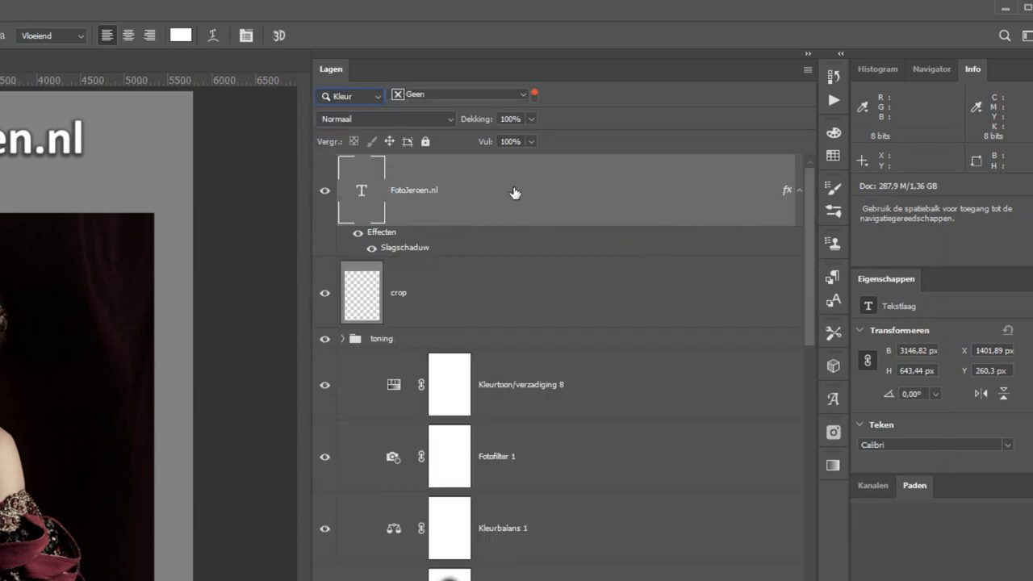
key(Delete)
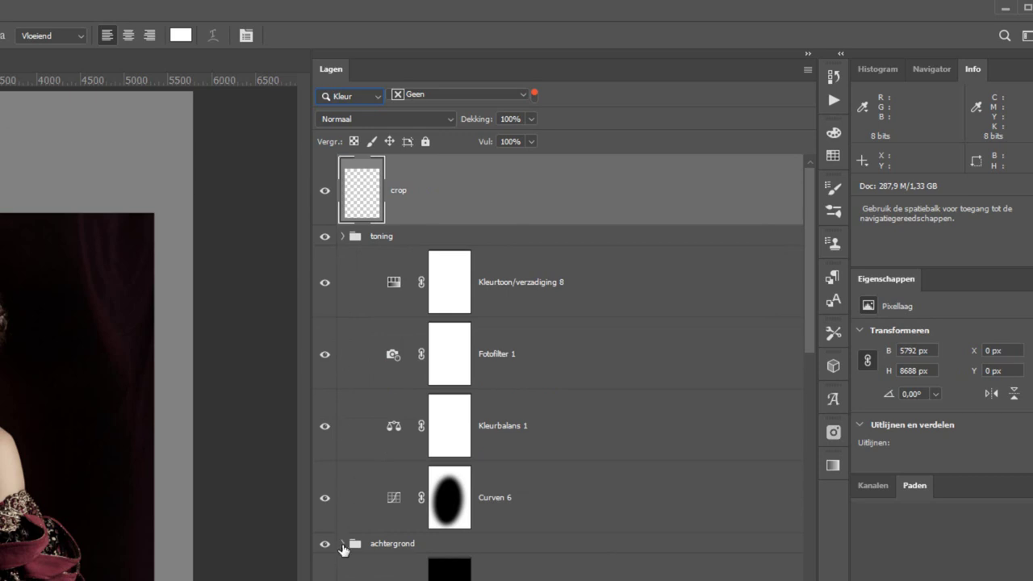
scroll(467, 476, down, 10)
scroll(565, 363, down, 5)
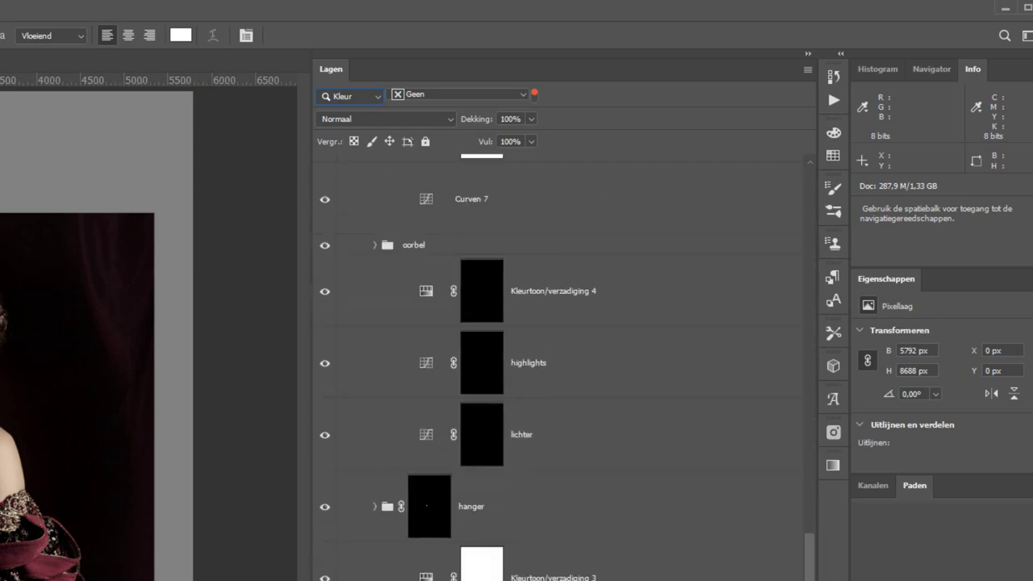
Set the layer filter back to Soort and select the huid layer
click(378, 99)
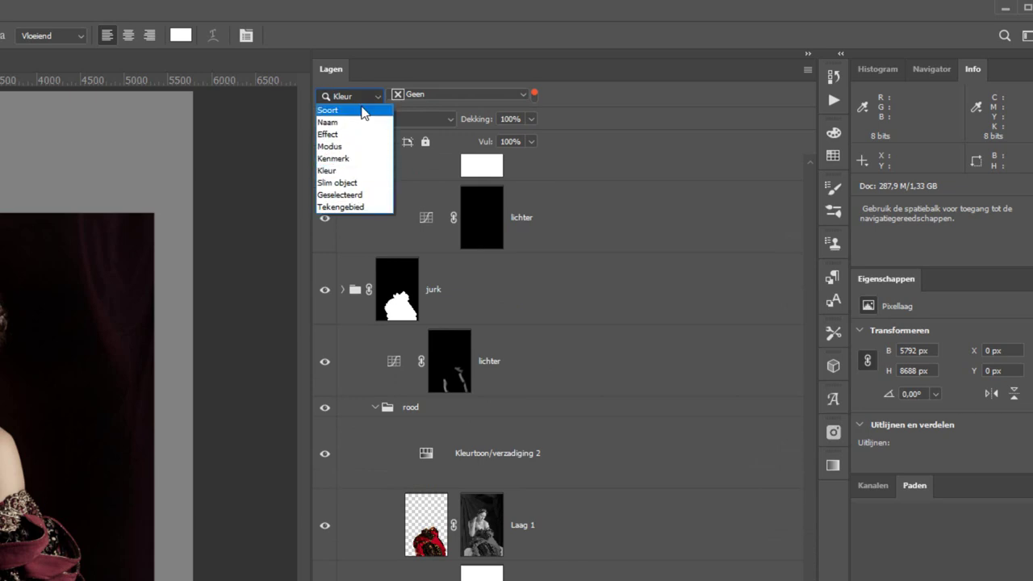
click(362, 111)
click(498, 479)
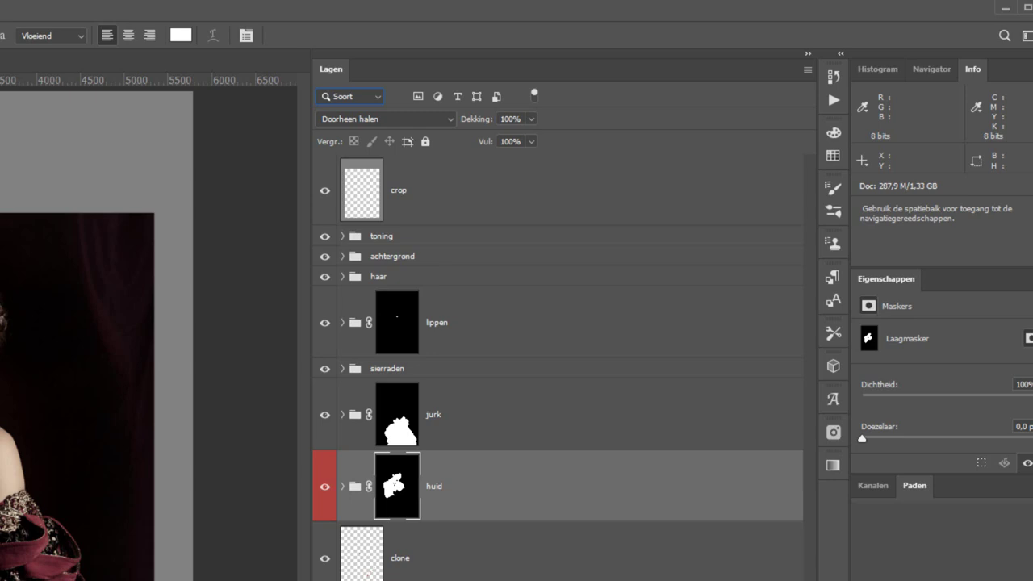
Label the lippen group Oranje and filter the layers by the Oranje colour label
right_click(635, 331)
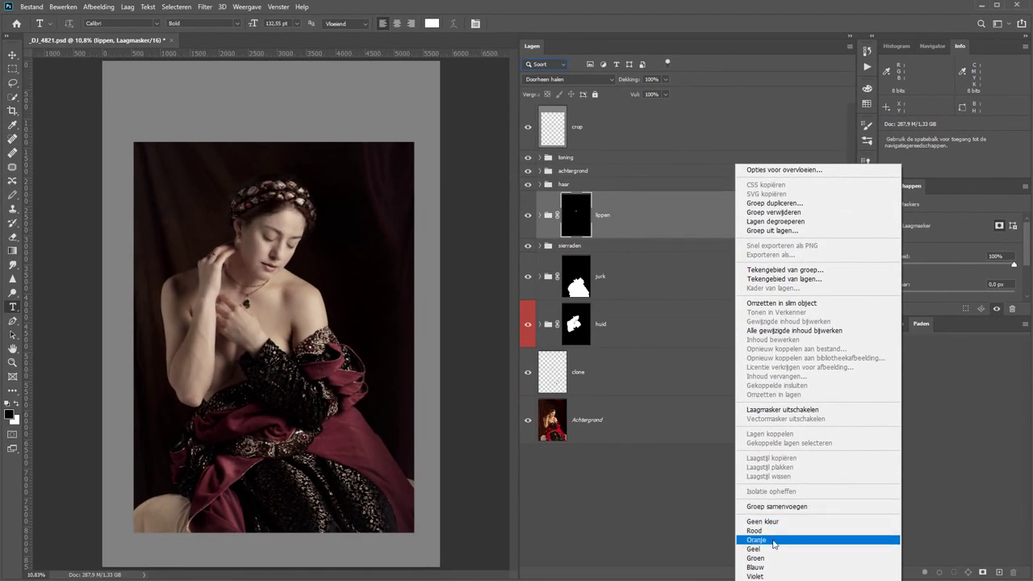
click(773, 542)
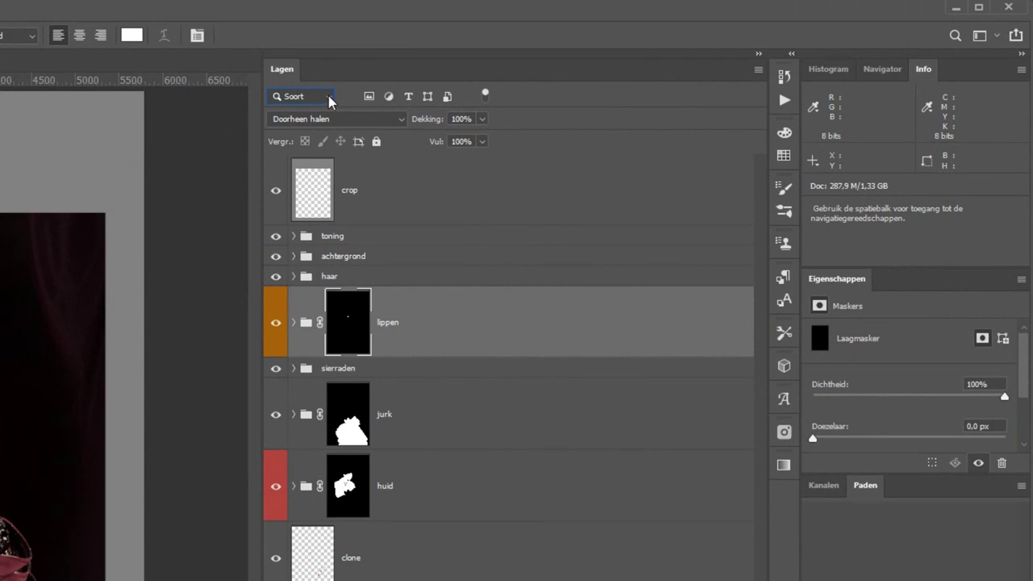
click(329, 99)
click(330, 165)
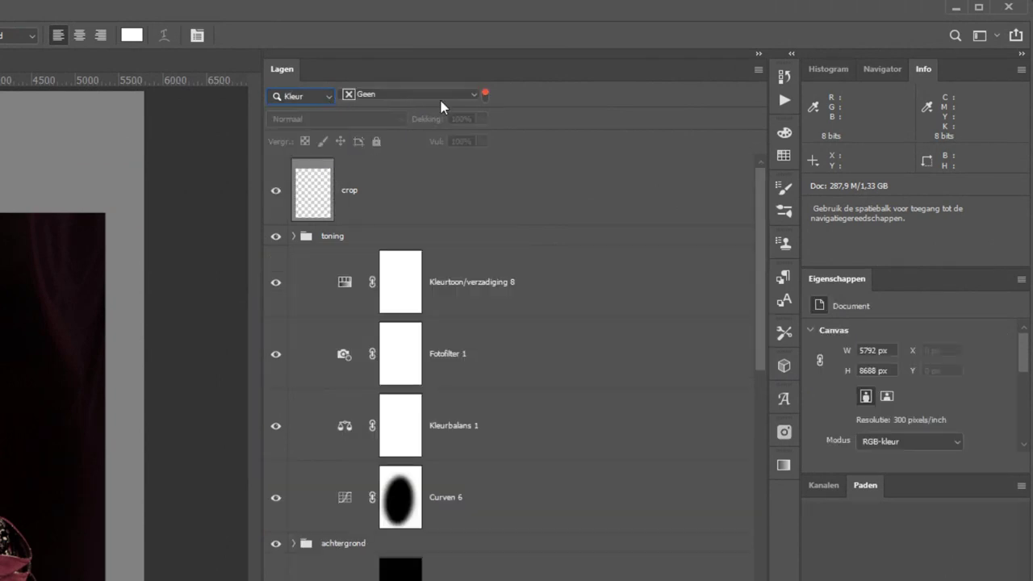
click(474, 94)
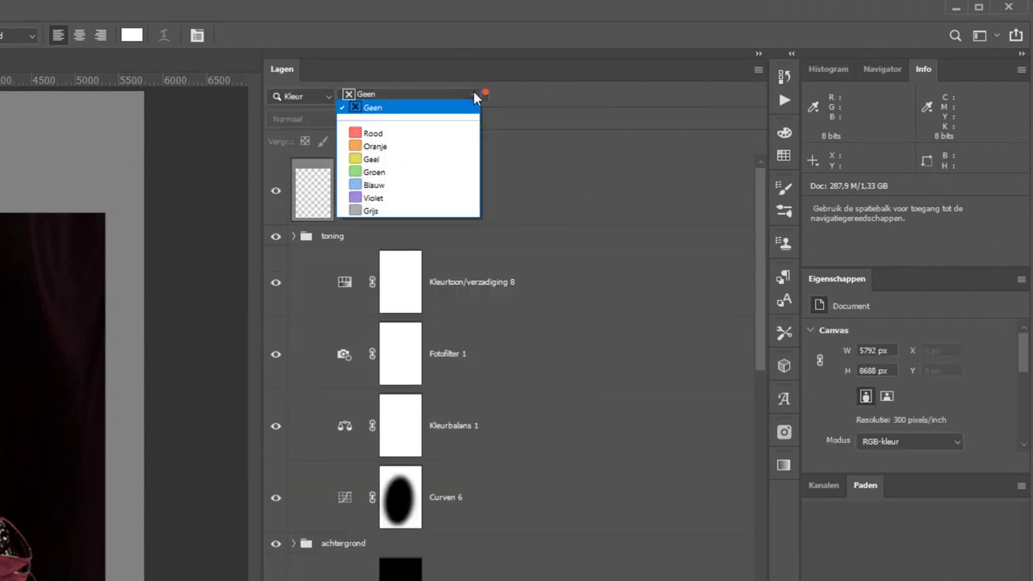
click(405, 146)
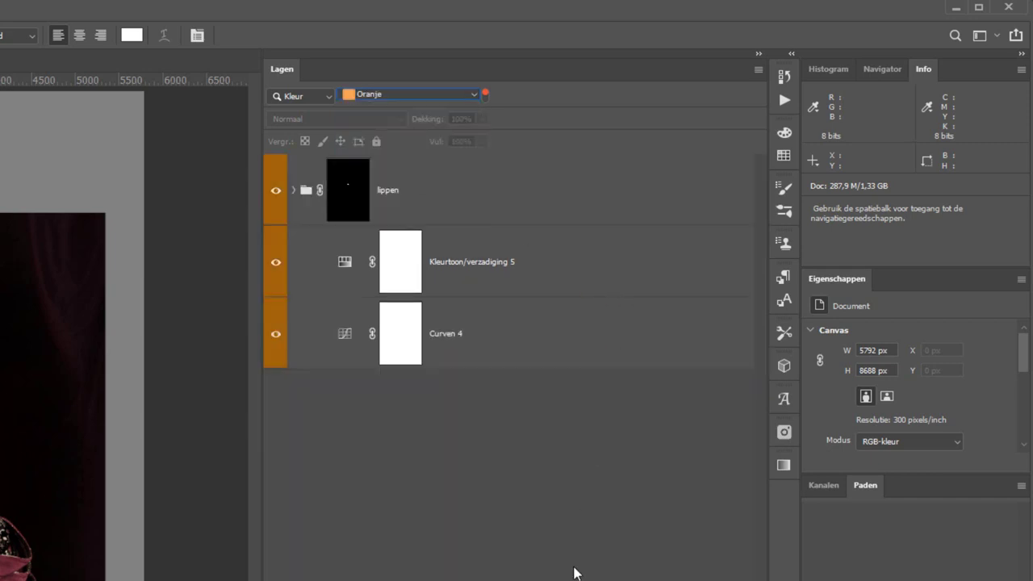
Toggle the lippen group's visibility off and on, then filter by the Rood label
click(275, 191)
click(275, 193)
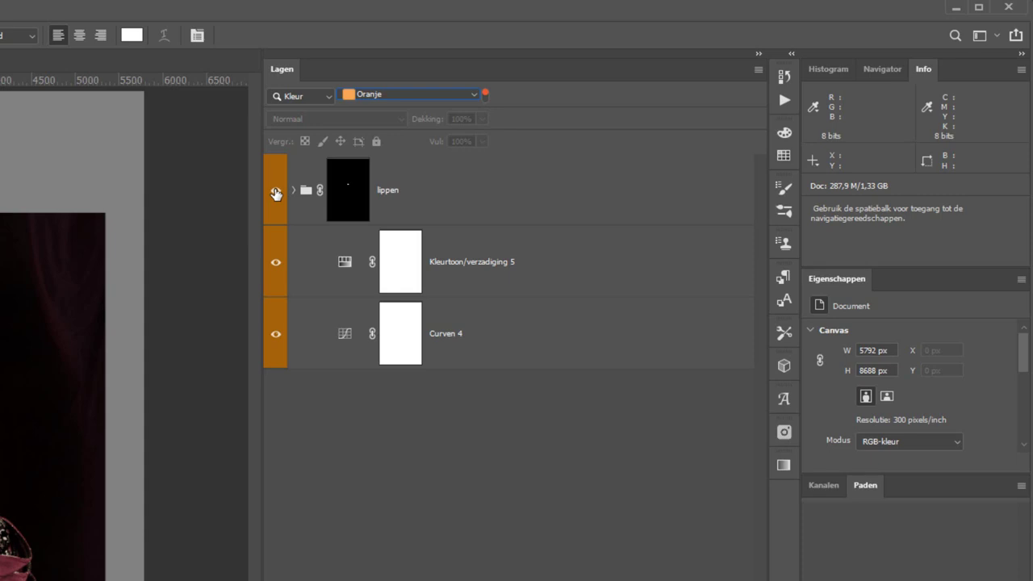
click(400, 95)
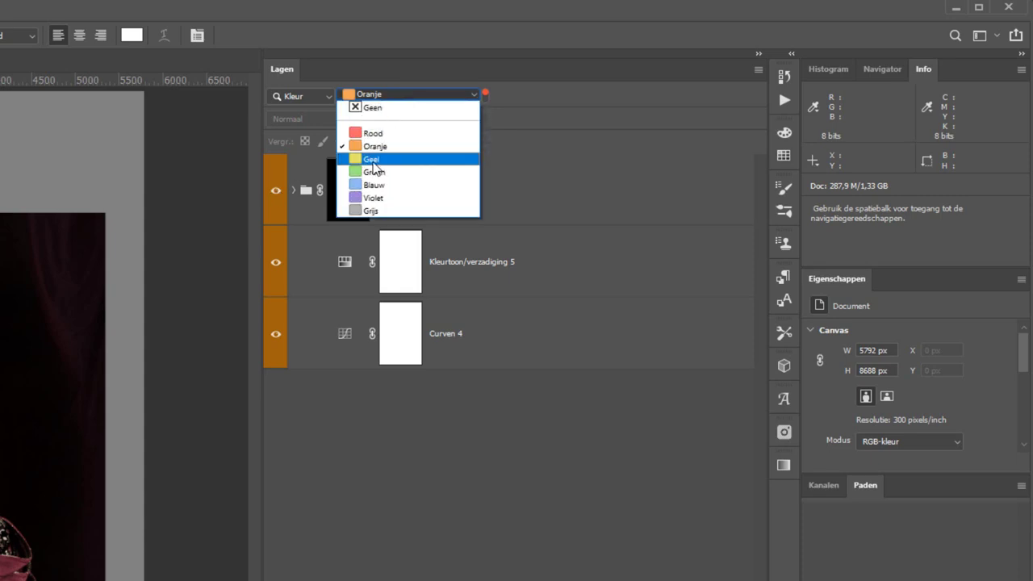
click(371, 132)
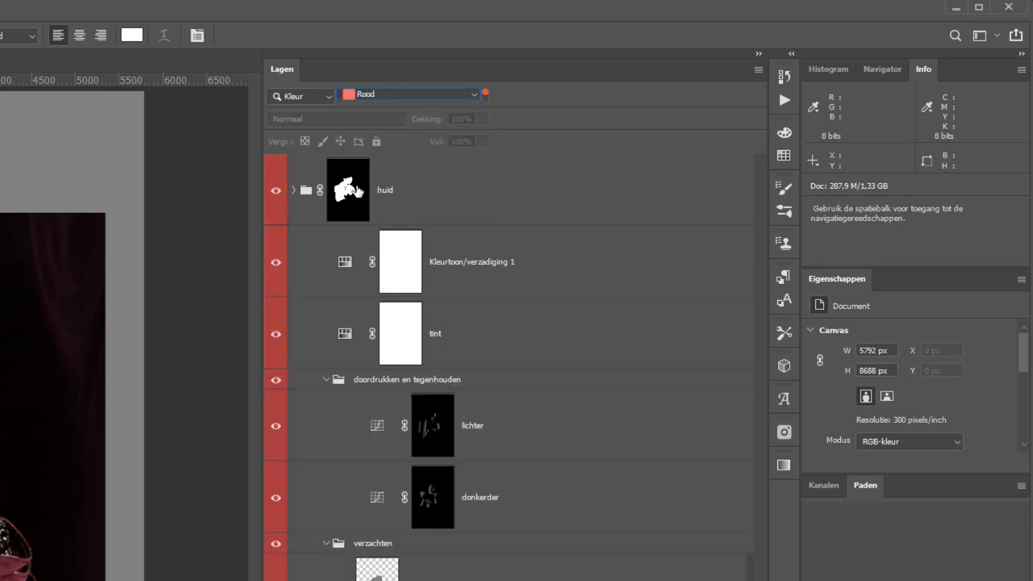
click(328, 98)
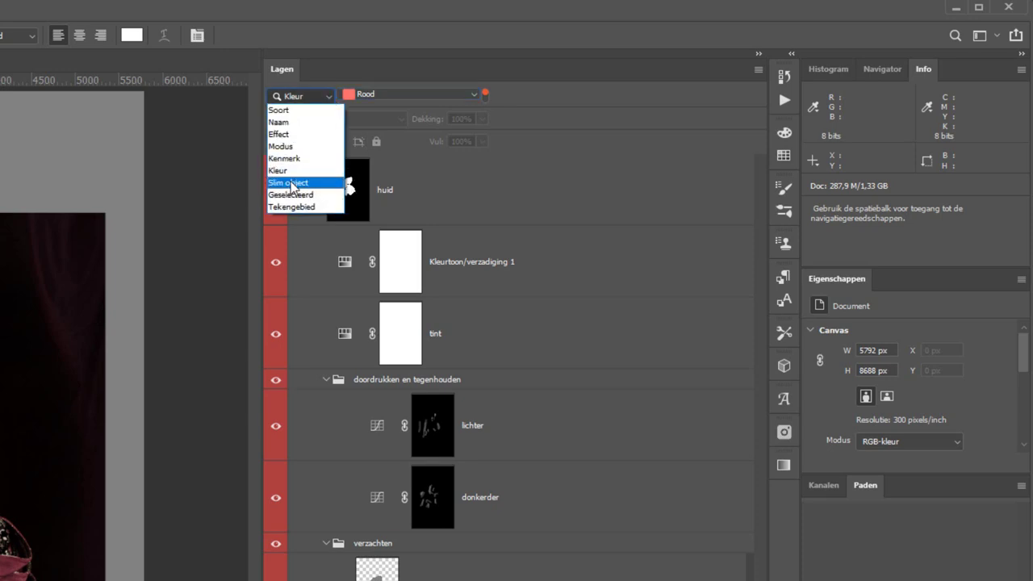
Filter by Slim object type, trying the smart object filters until only detail and zachter remain
click(292, 185)
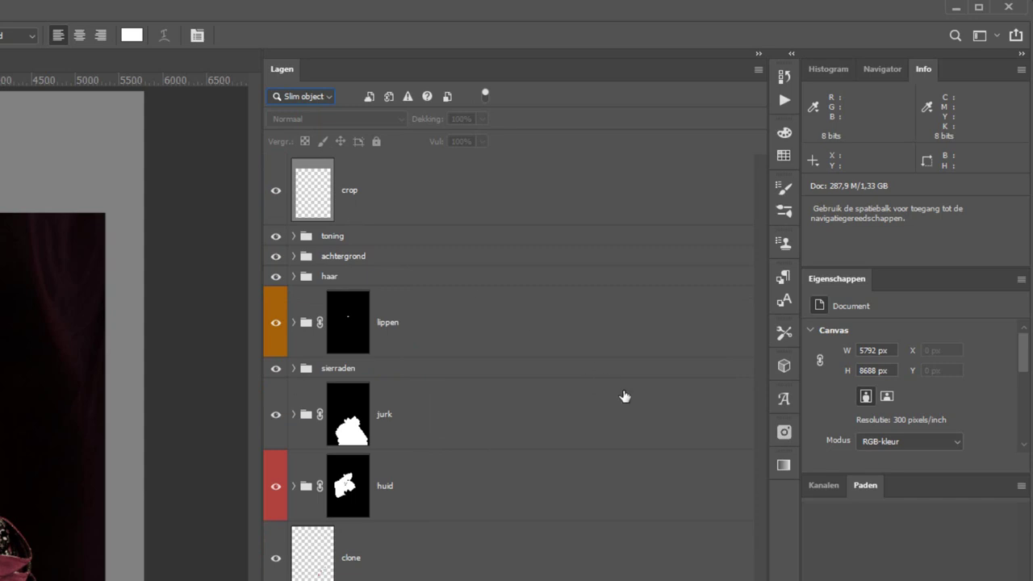
click(448, 98)
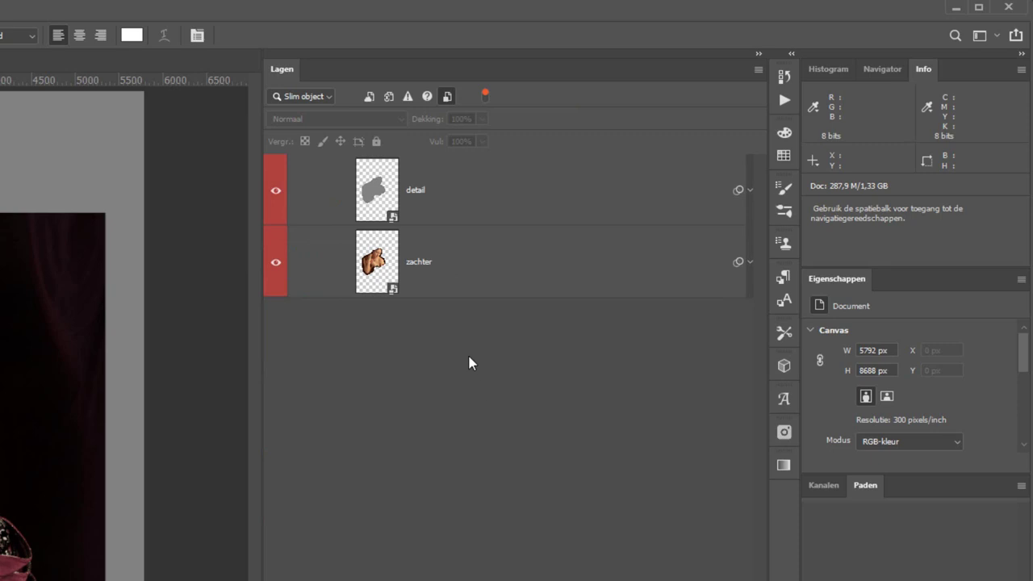
click(370, 96)
click(388, 97)
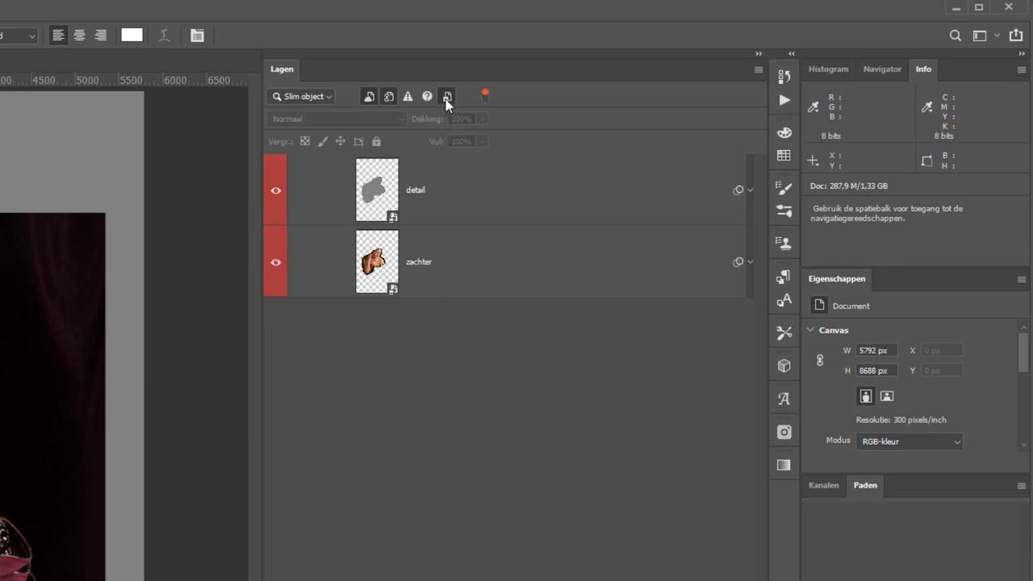
click(370, 96)
click(388, 97)
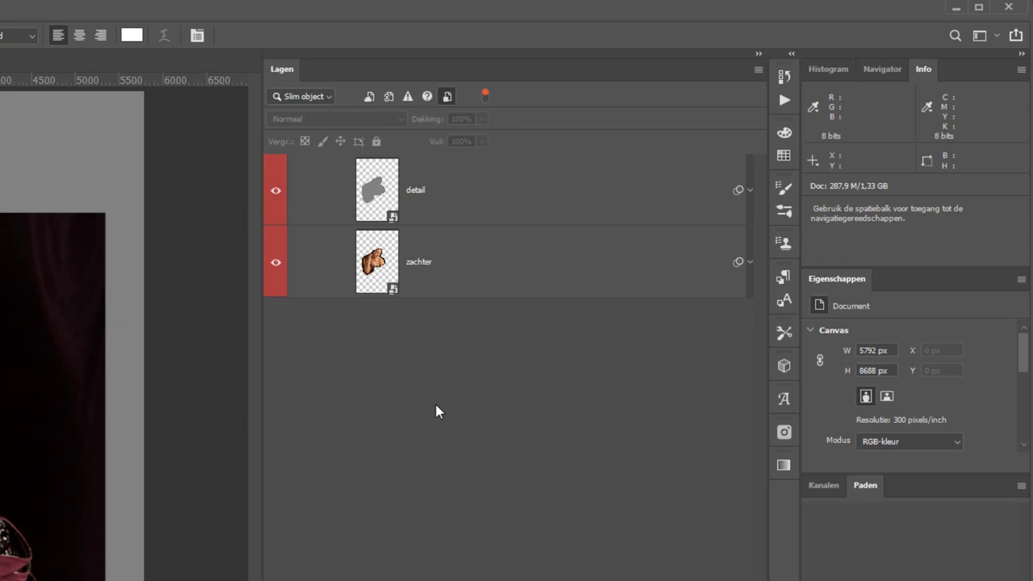
click(328, 96)
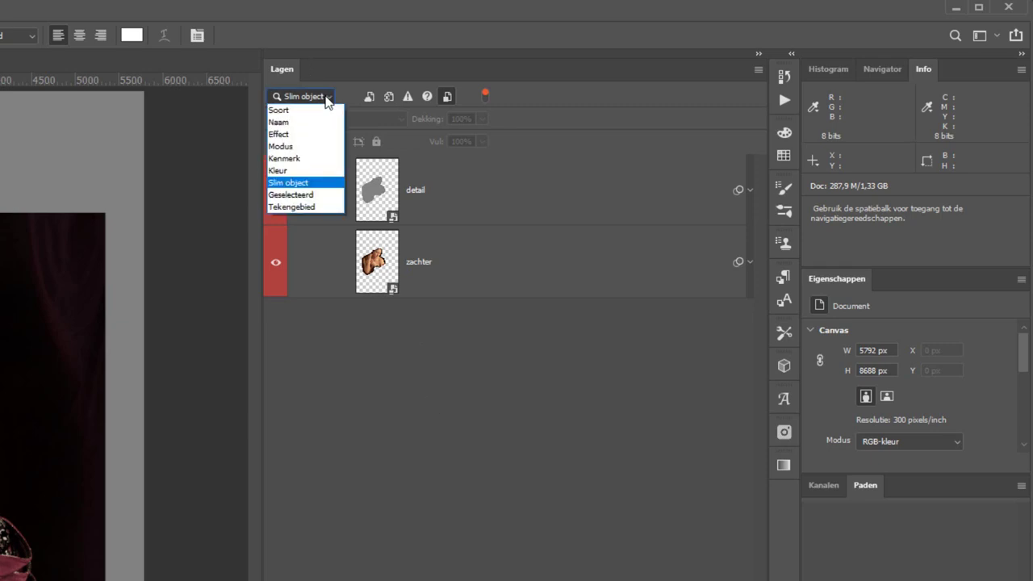